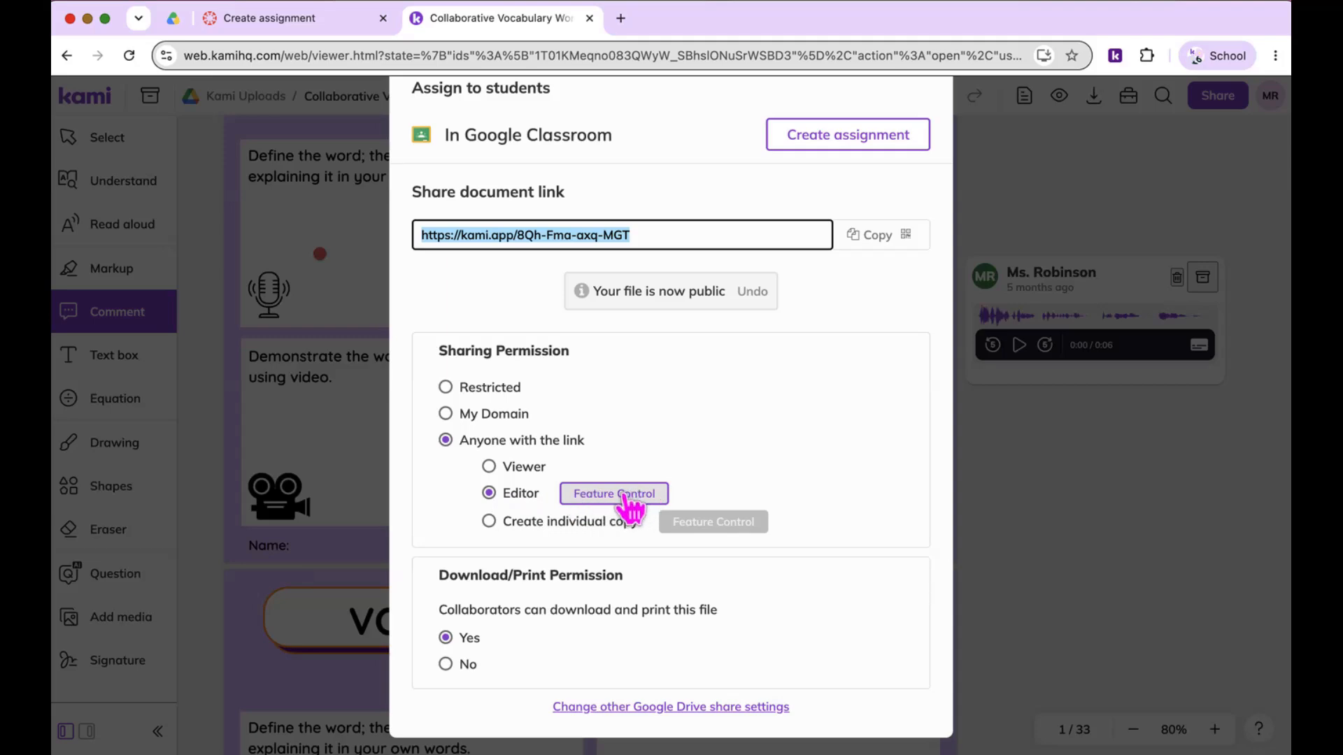
Step: Open Feature Control for the Editor permission, clear all tools to display, and re-enable only Select
left_click(625, 494)
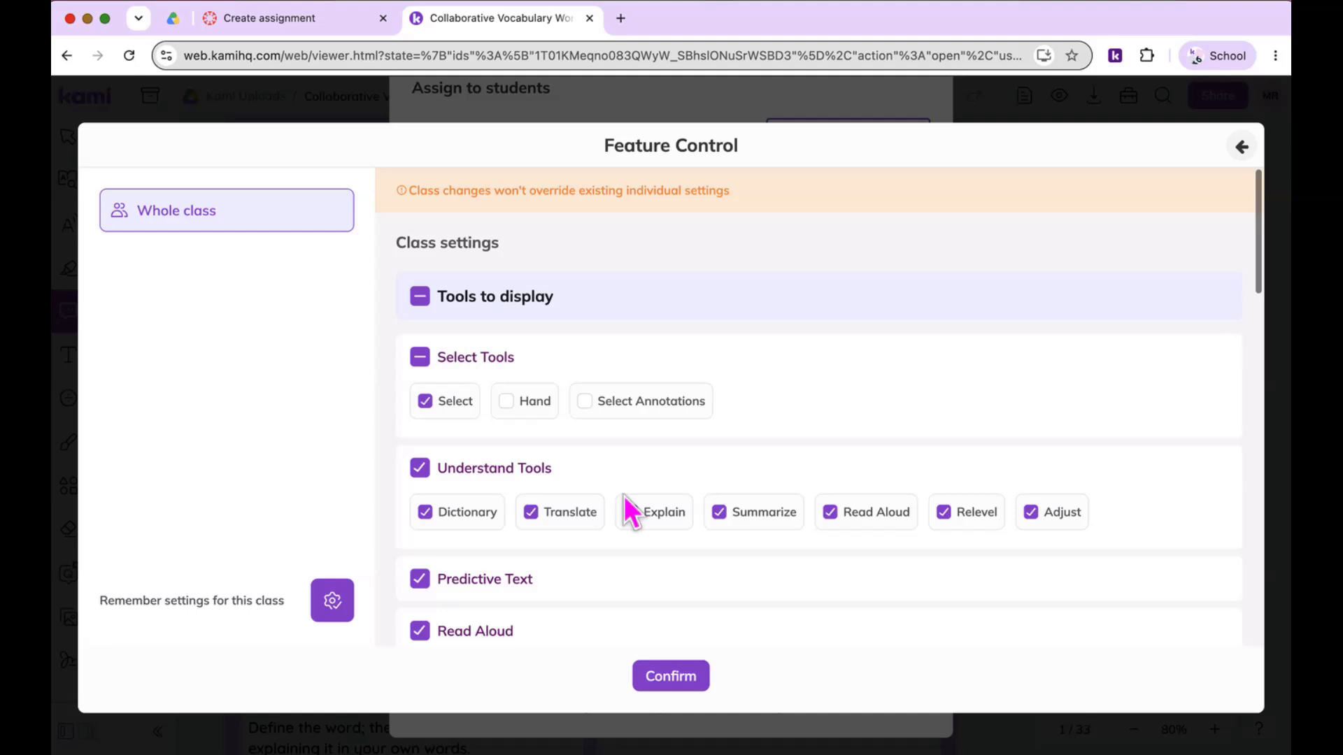
scroll(623, 497, "down", 3)
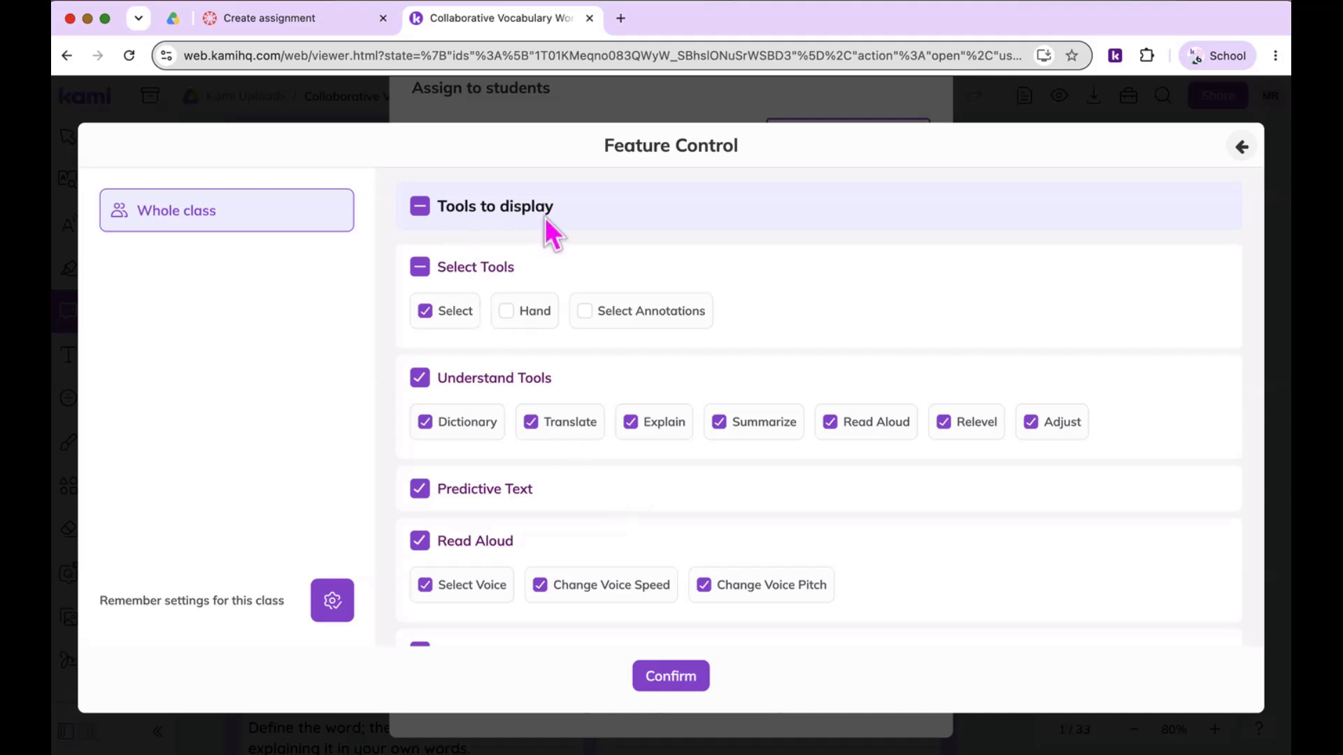
left_click(421, 207)
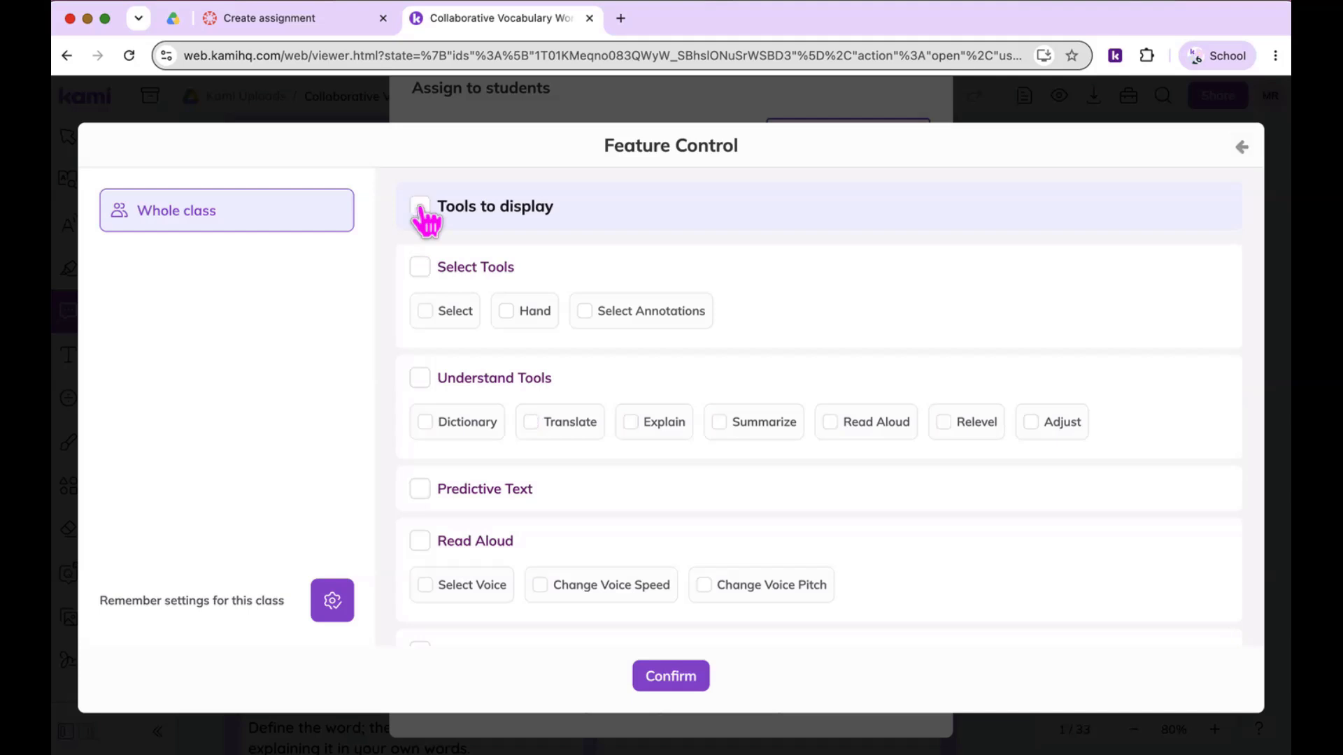
left_click(421, 206)
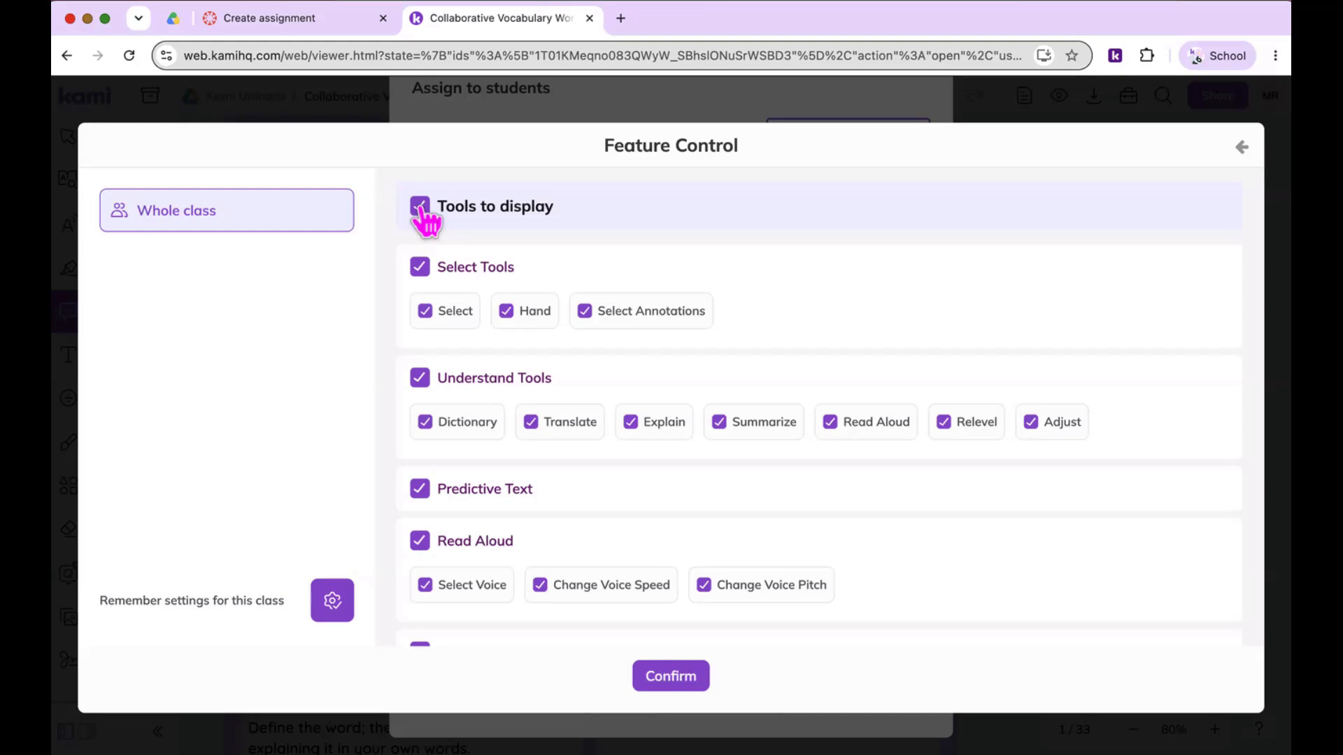
left_click(420, 207)
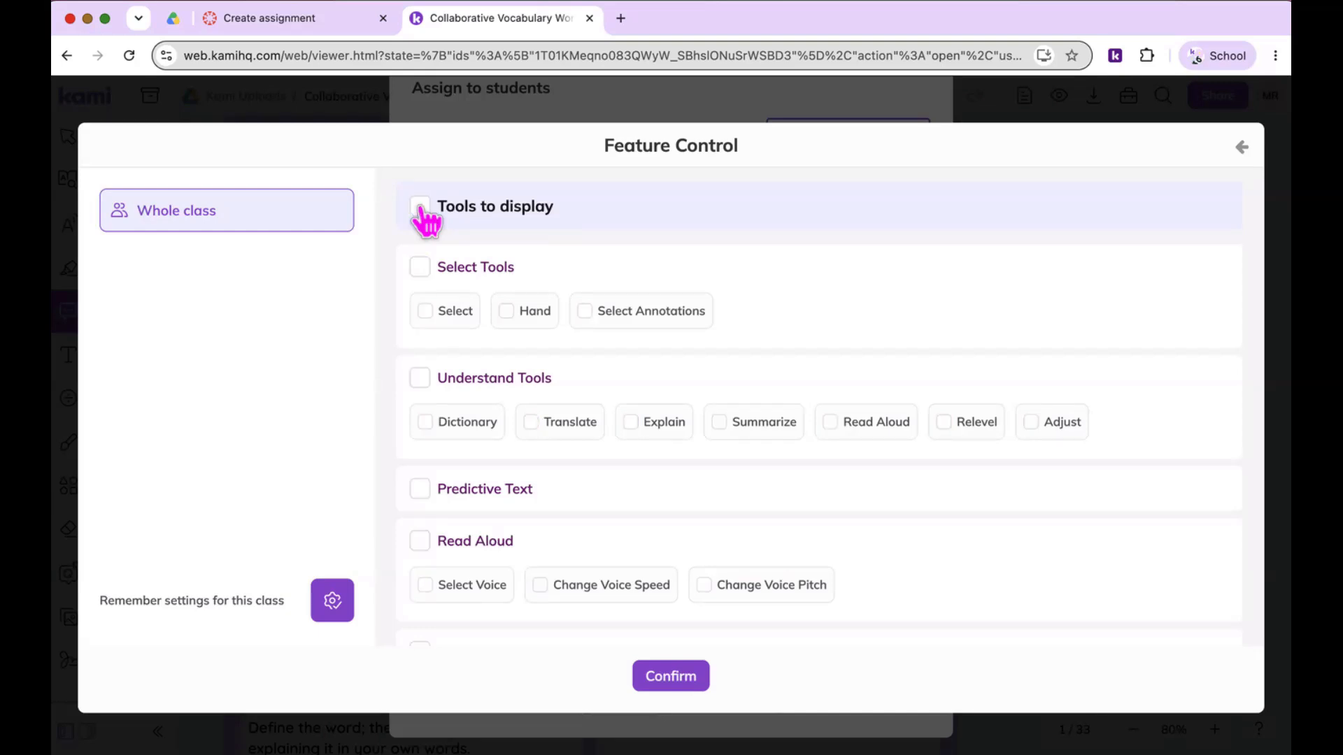
left_click(425, 310)
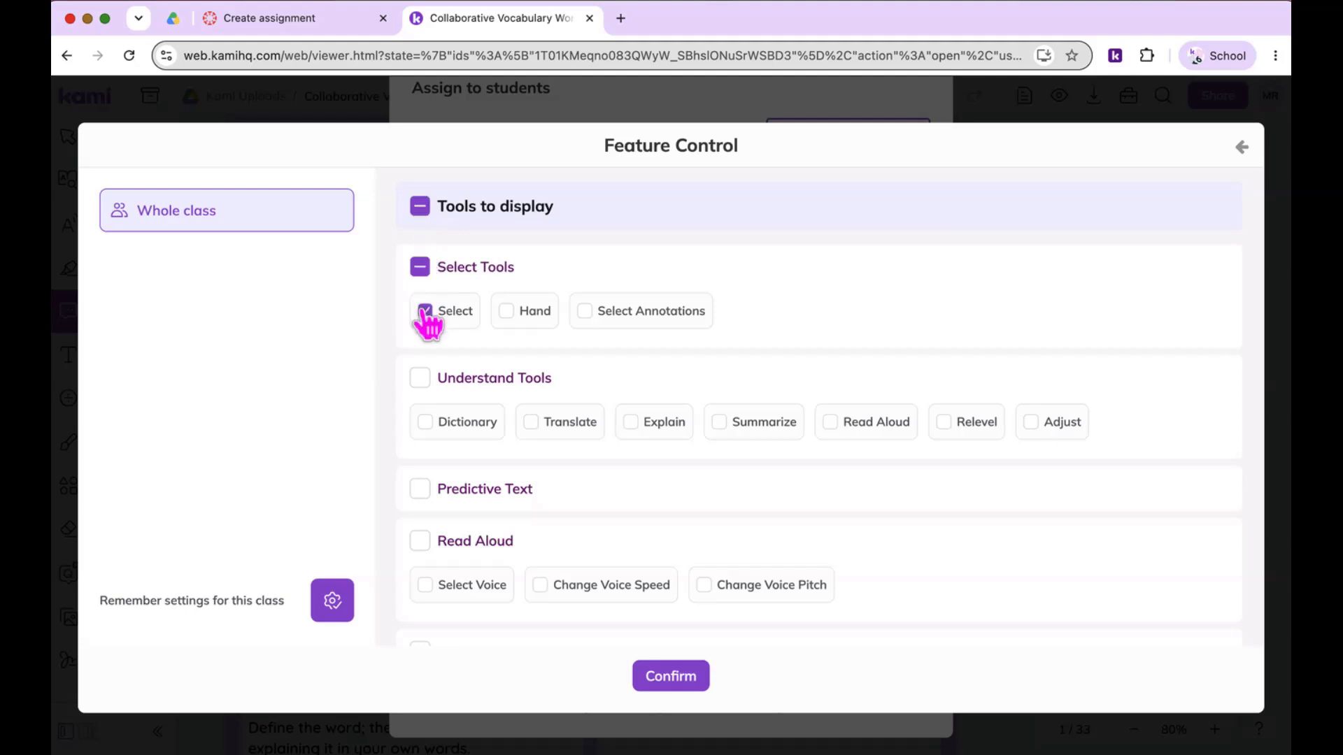
Step: Enable Predictive Text, Read Aloud, Voice Comment and Text Box for the whole class
scroll(427, 318, "down", 3)
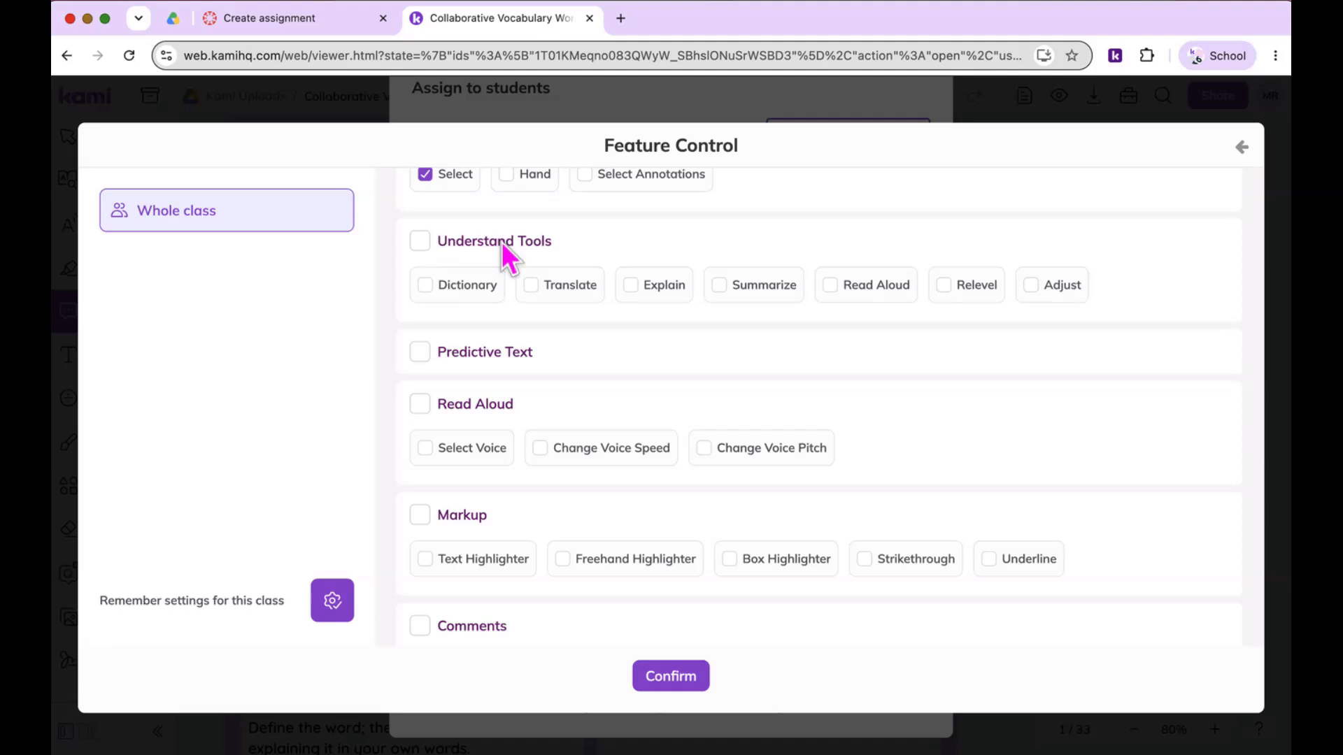
scroll(501, 242, "down", 2)
left_click(419, 238)
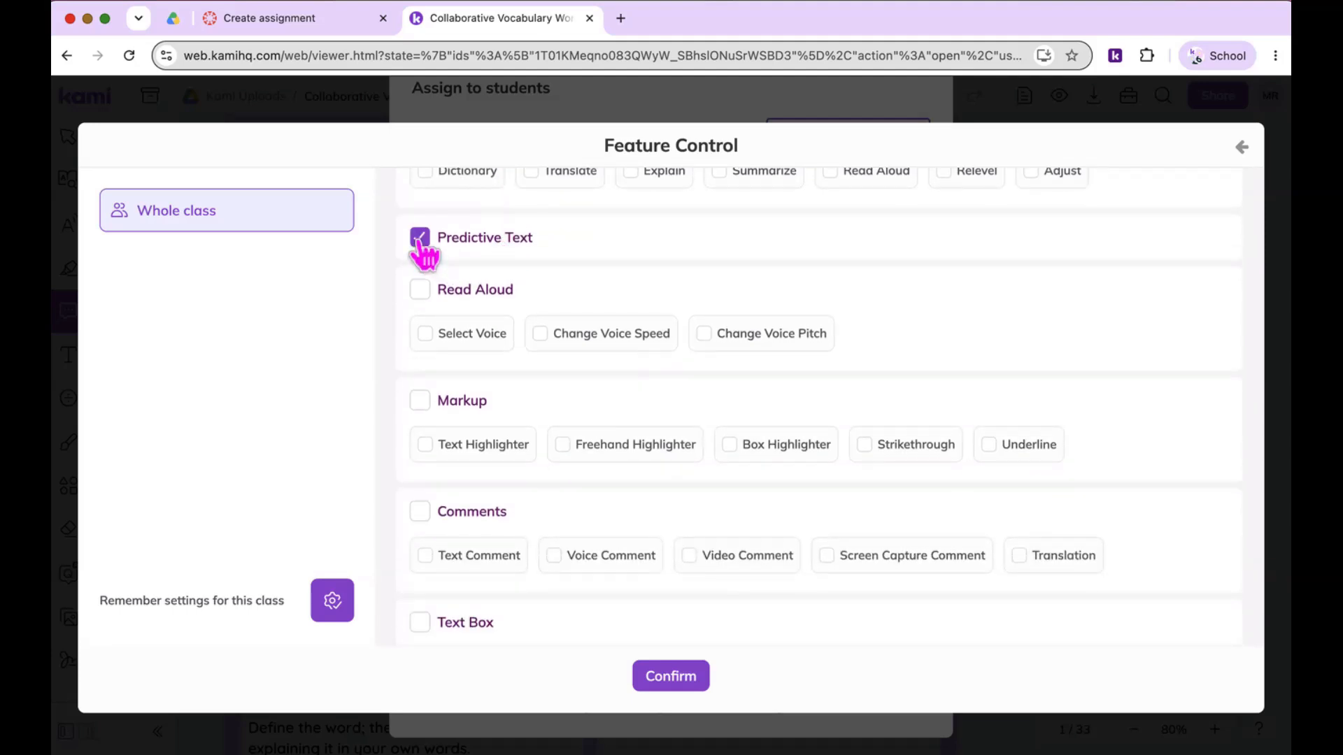
left_click(419, 290)
scroll(421, 406, "down", 5)
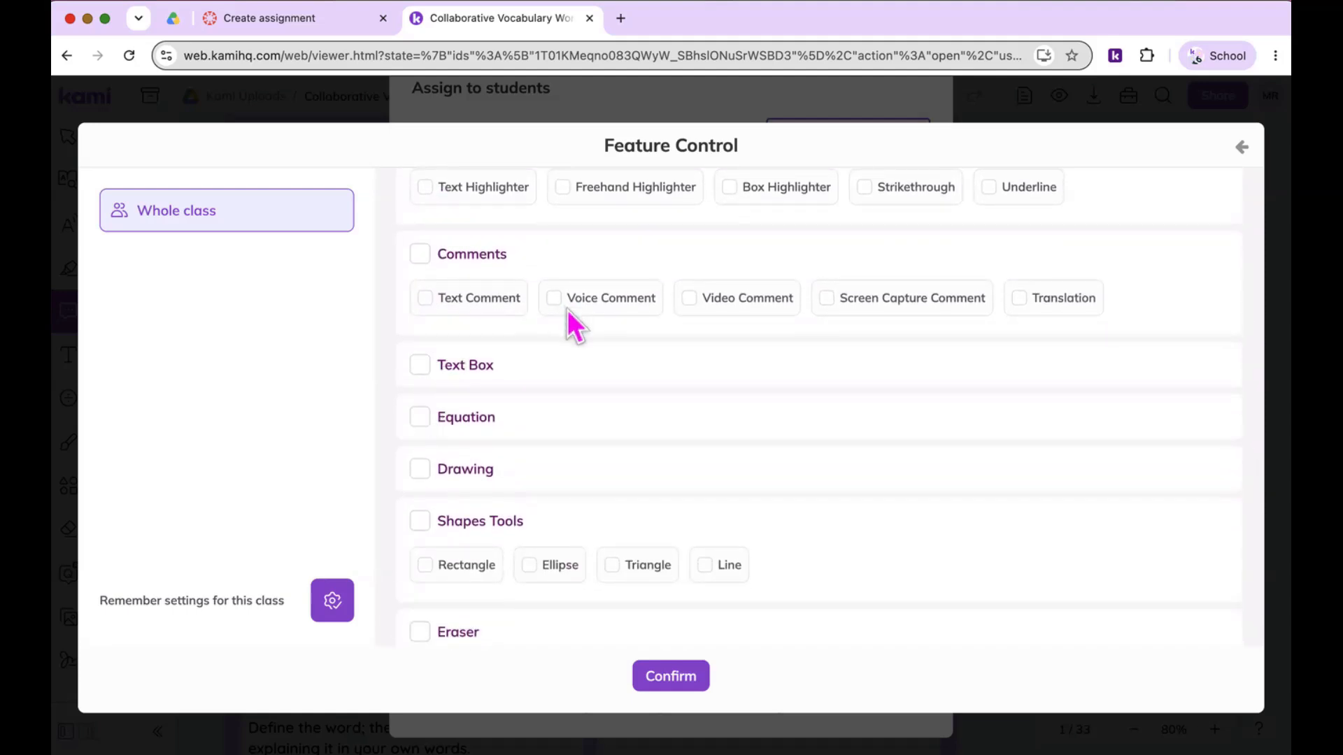
left_click(554, 300)
scroll(574, 314, "down", 3)
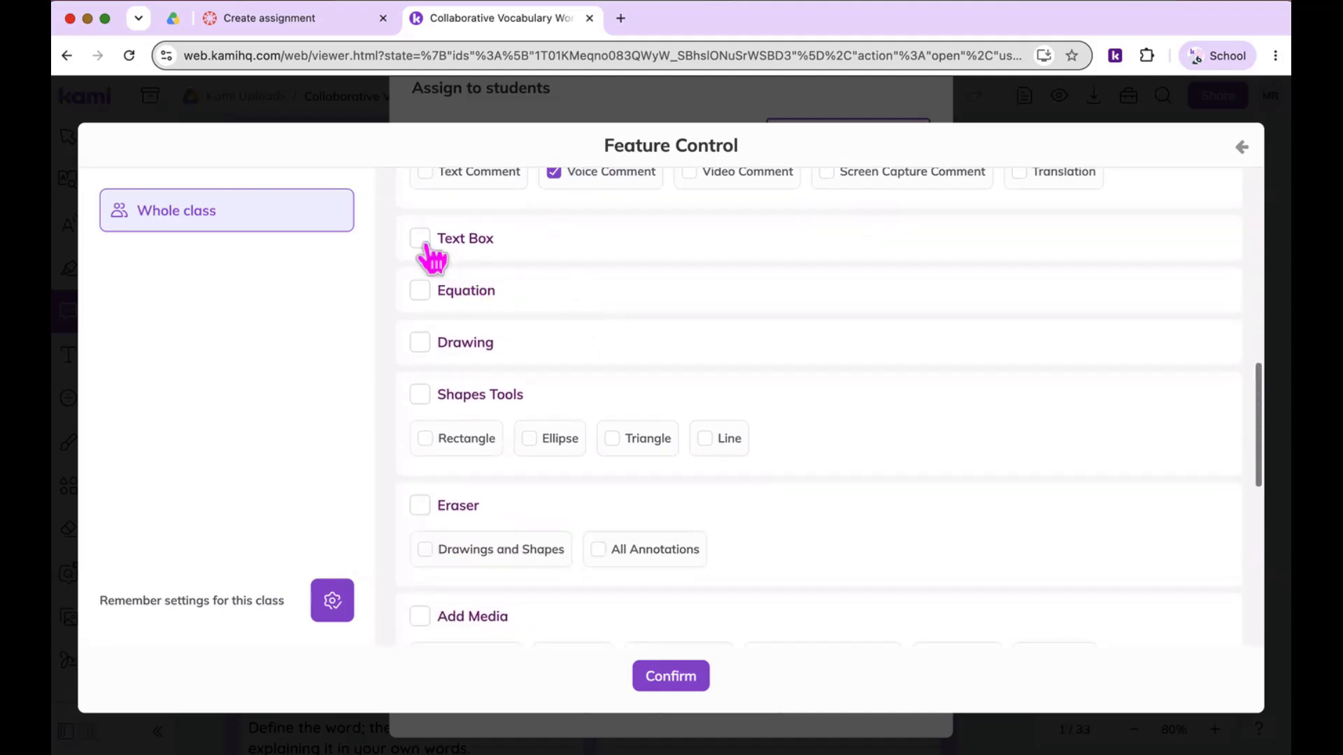
left_click(421, 242)
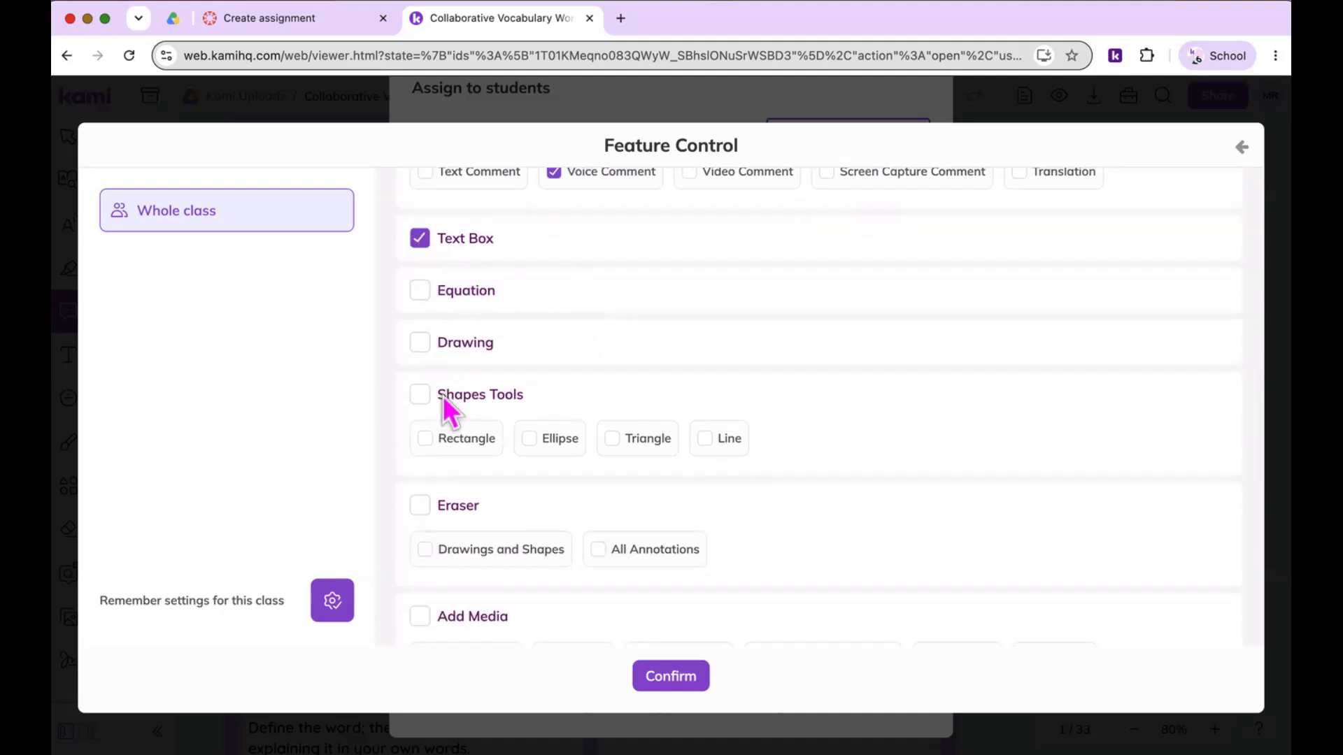
Step: Enable Drawing, both Eraser options, and only Camera under Add Media for the whole class
scroll(443, 396, "down", 3)
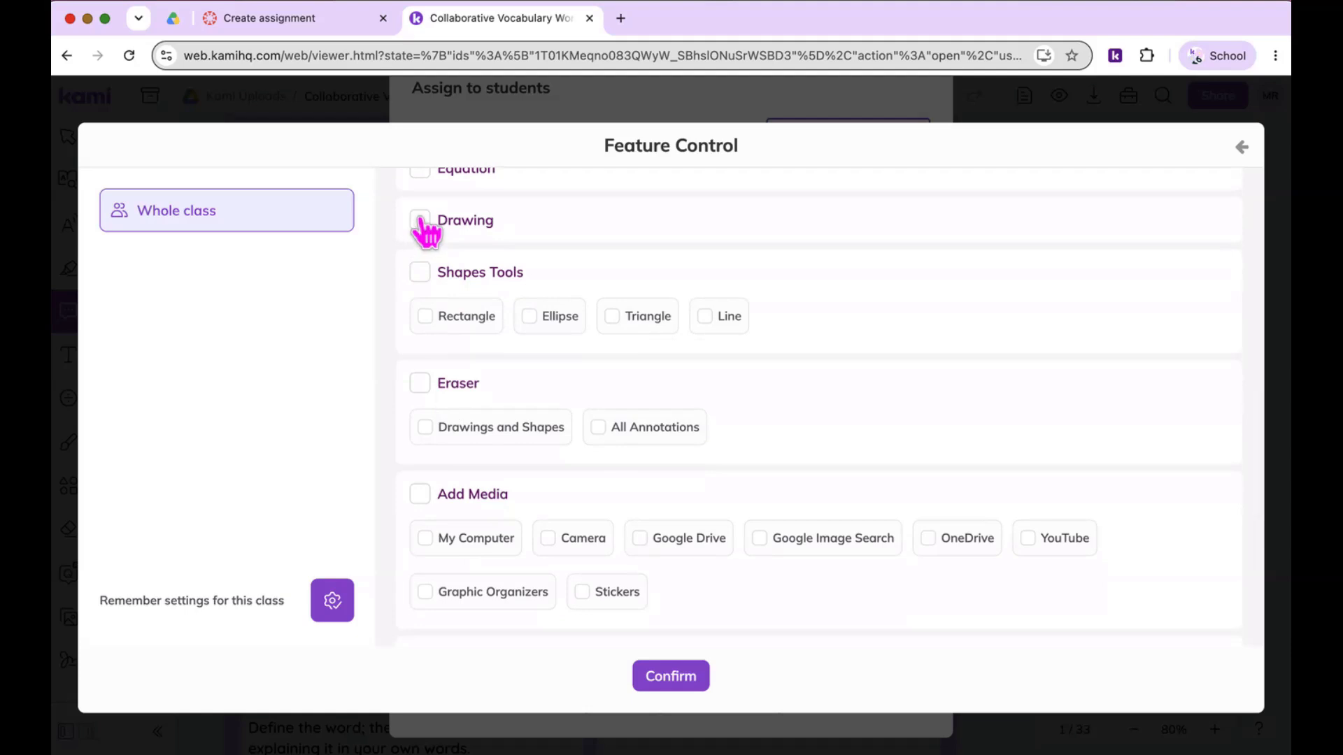
left_click(420, 221)
left_click(420, 384)
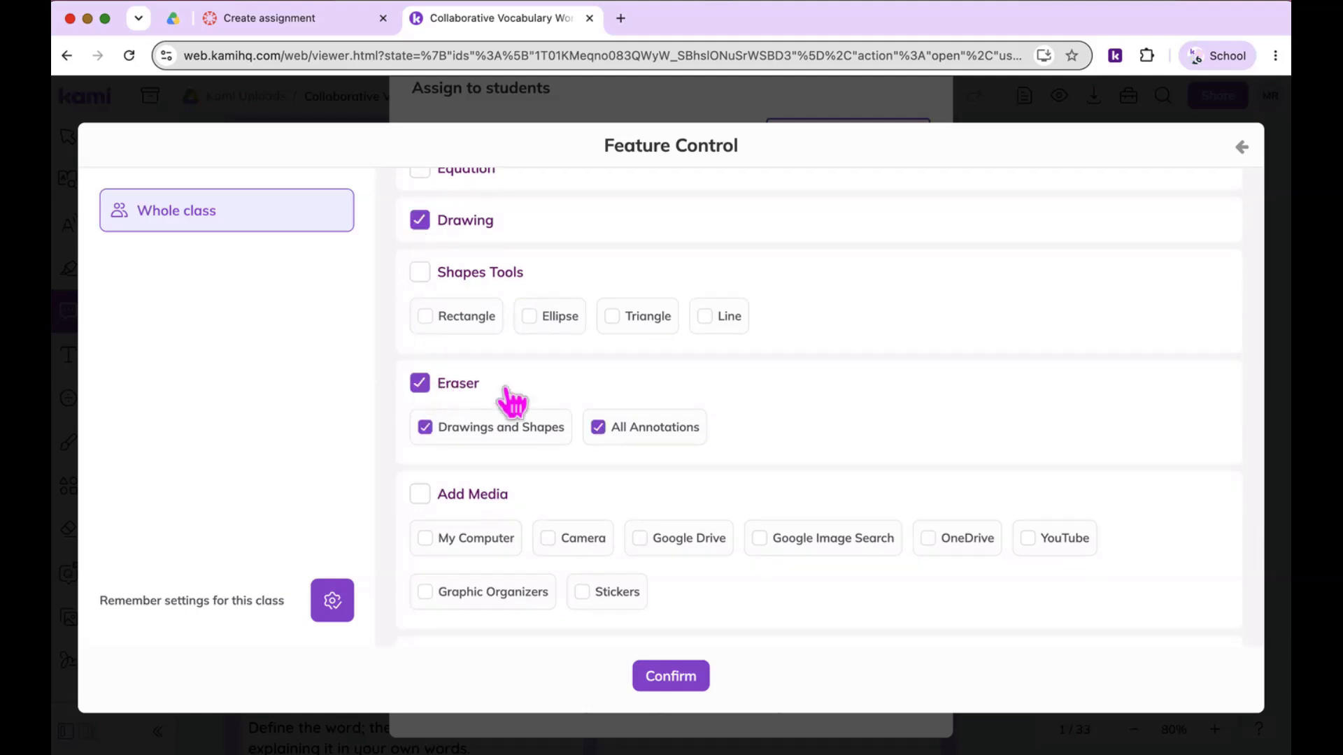
scroll(546, 418, "down", 2)
scroll(550, 419, "down", 2)
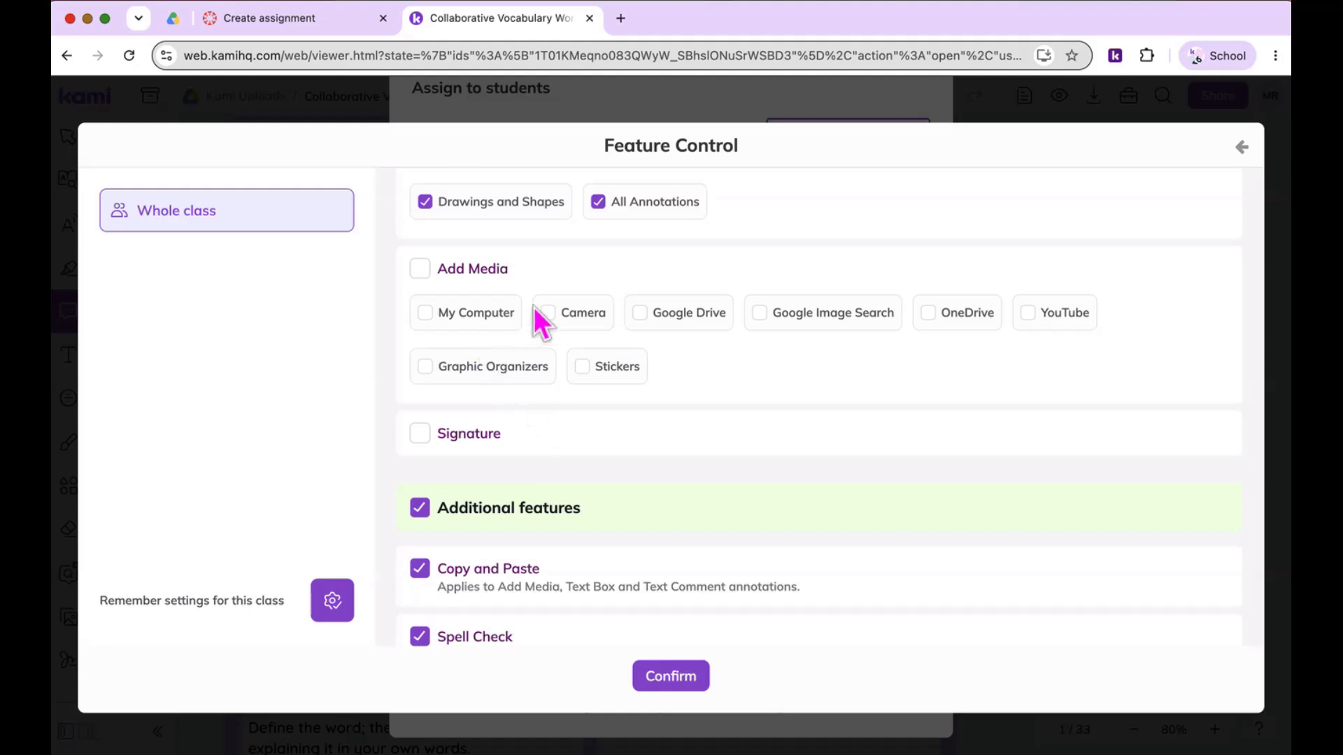
left_click(552, 316)
Step: Turn off Copy and Paste and Spell Check under Additional features, and confirm the Feature Control settings
scroll(552, 318, "up", 5)
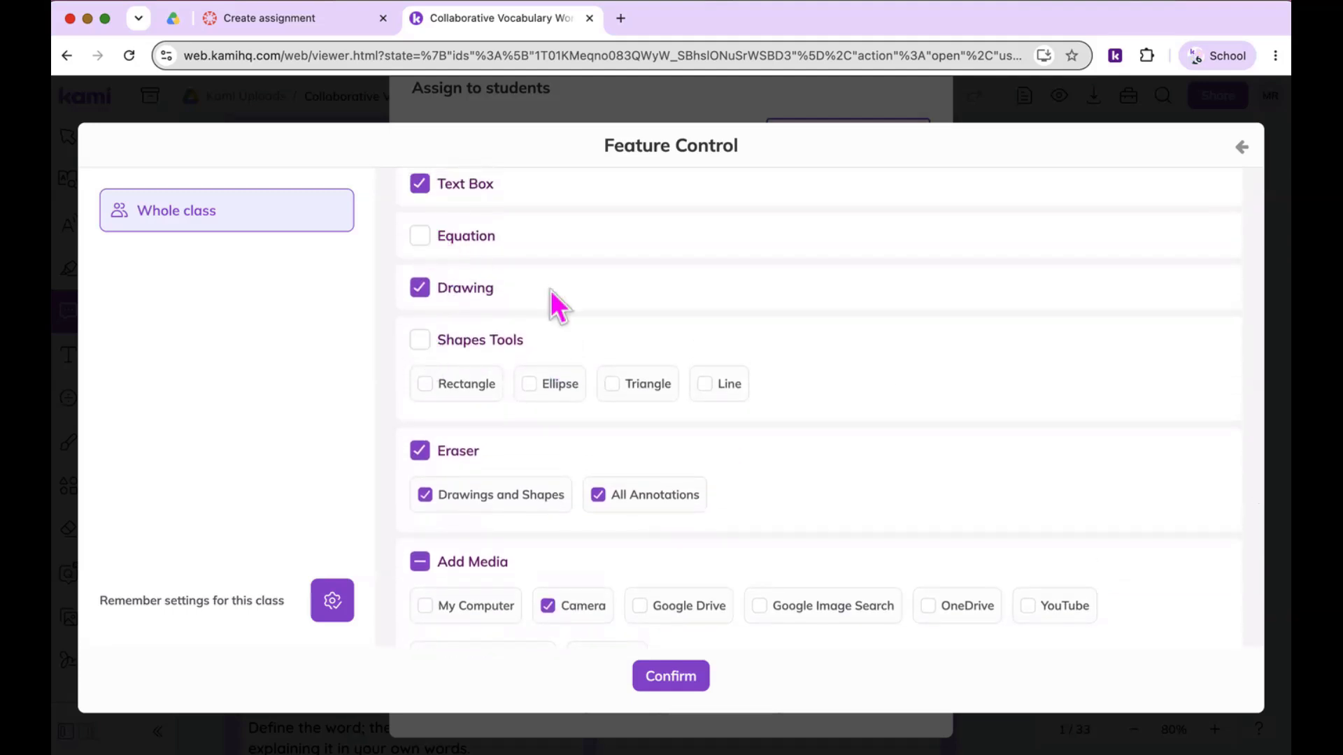
scroll(589, 316, "down", 4)
scroll(589, 316, "down", 5)
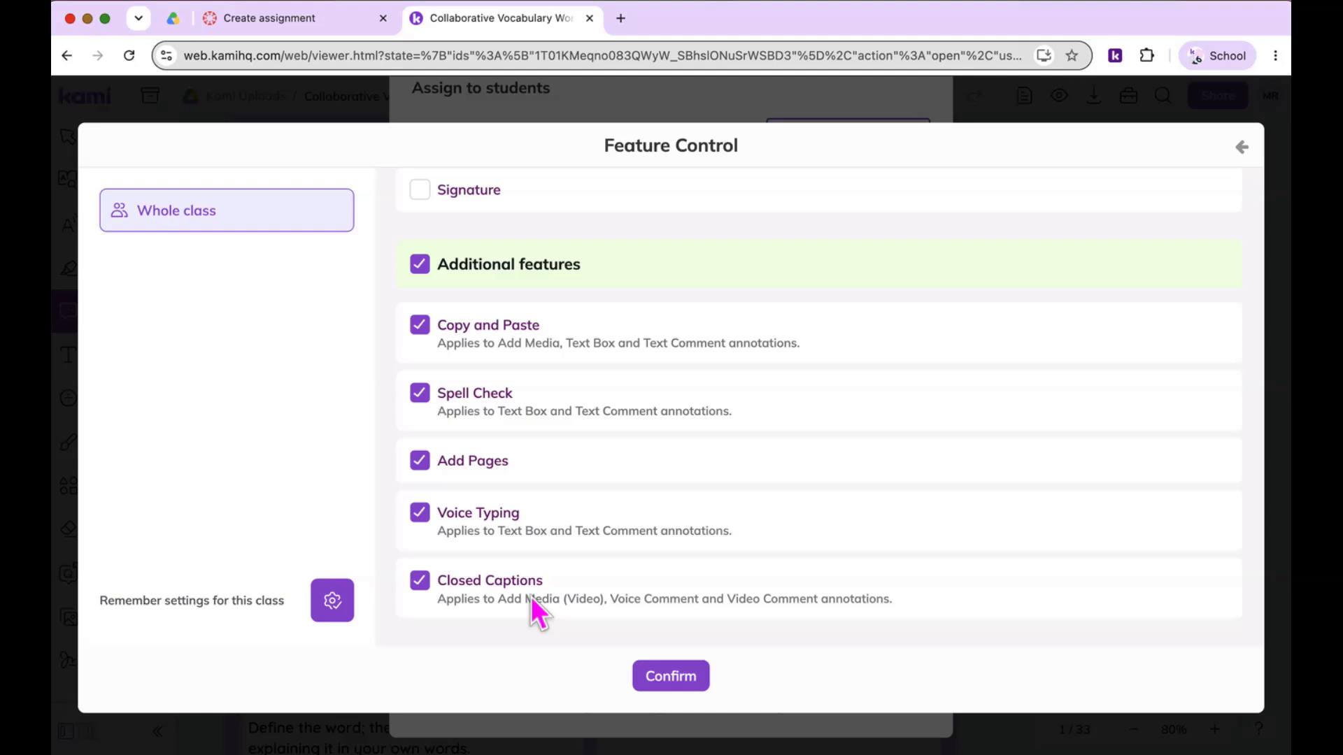
left_click(419, 327)
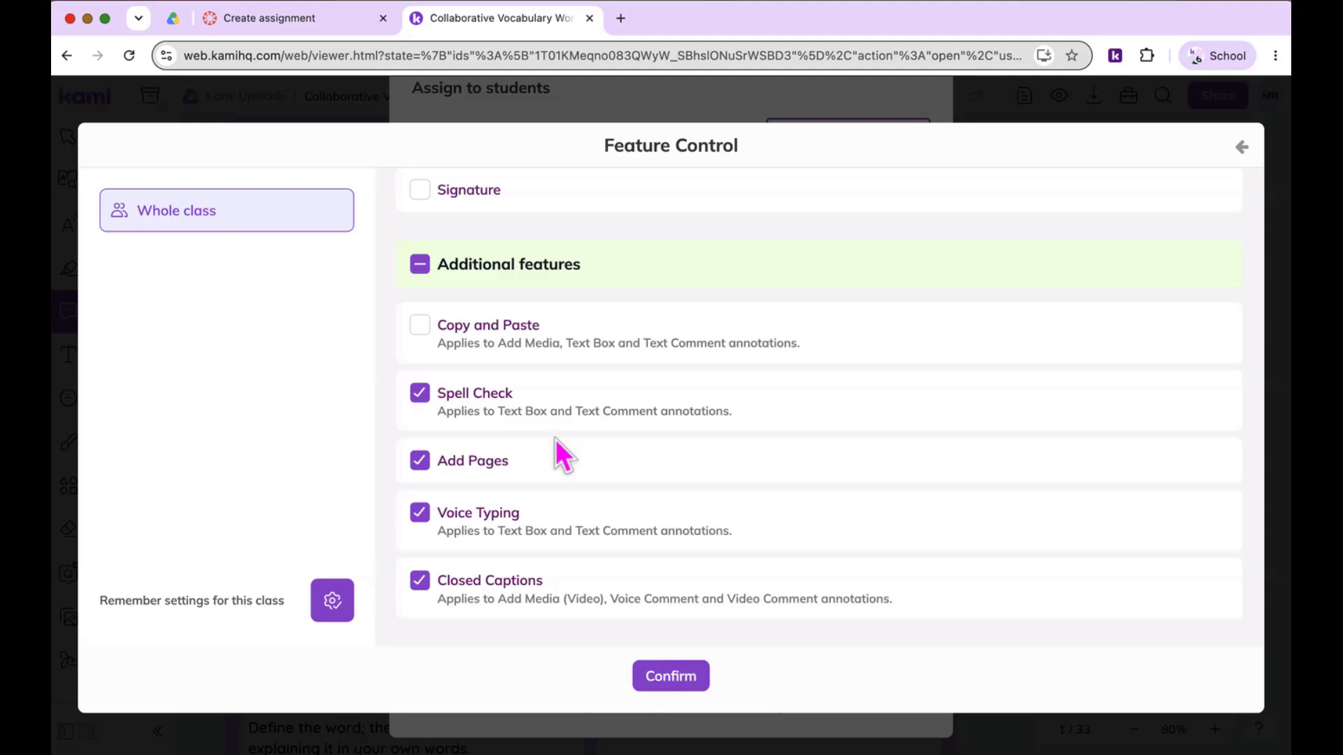
left_click(420, 394)
left_click(420, 395)
left_click(420, 395)
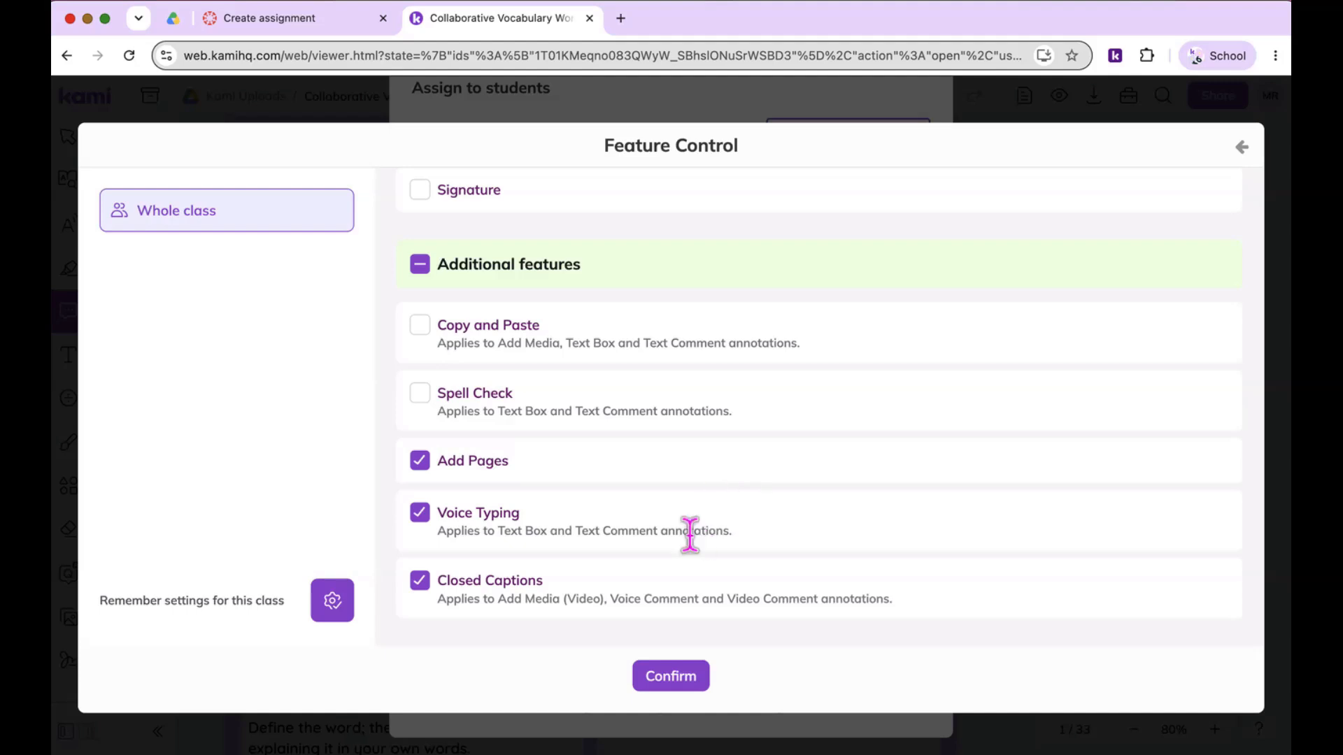
left_click(680, 684)
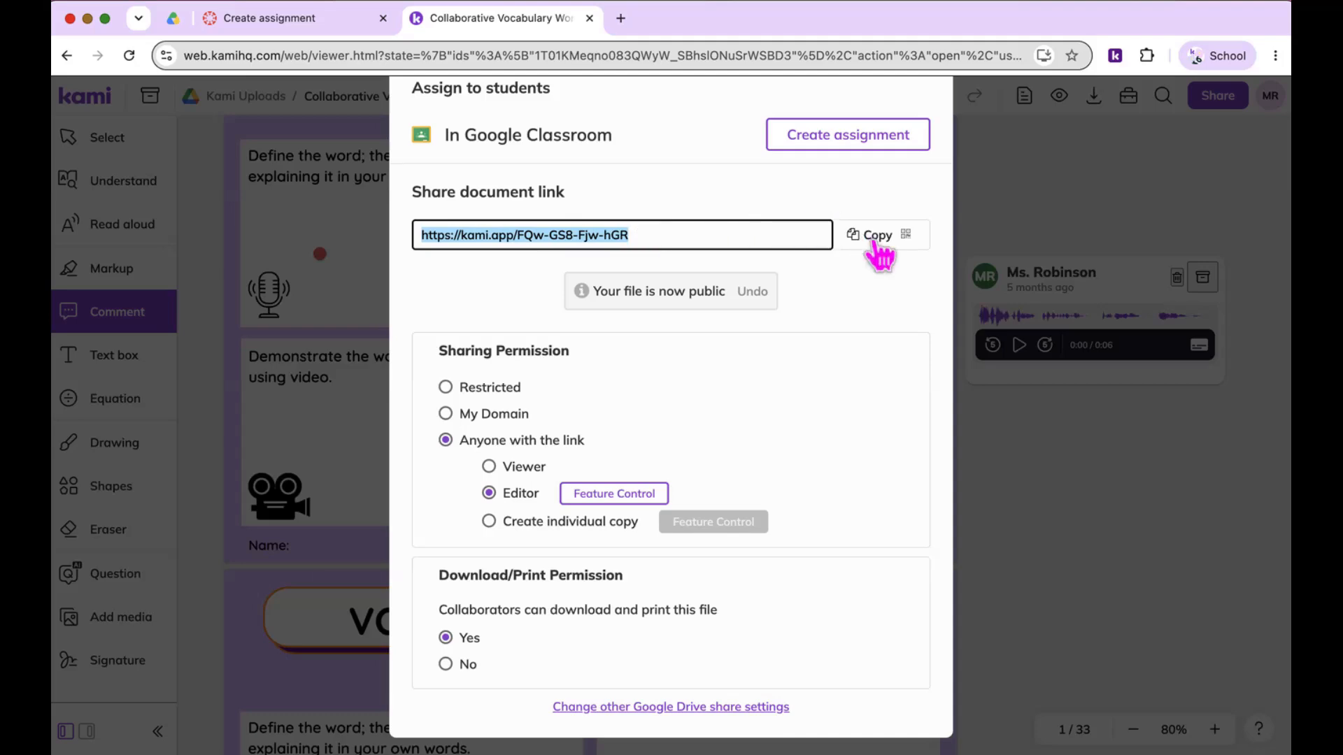
Step: Copy the document's share link and close the sharing dialog
left_click(875, 241)
scroll(902, 182, "up", 2)
left_click(930, 118)
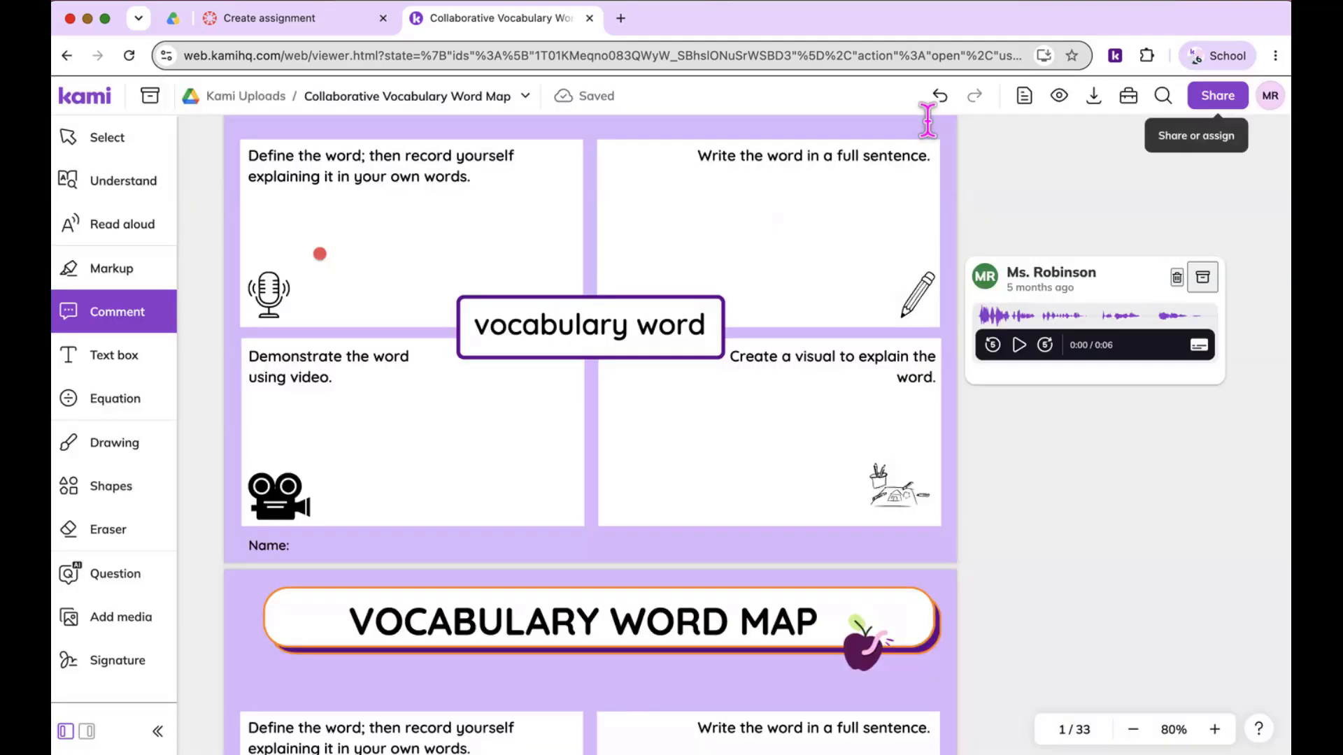
Step: Switch to the student's Chrome window, open the copied link in the new tab, and check the available tools
key("ctrl+Right")
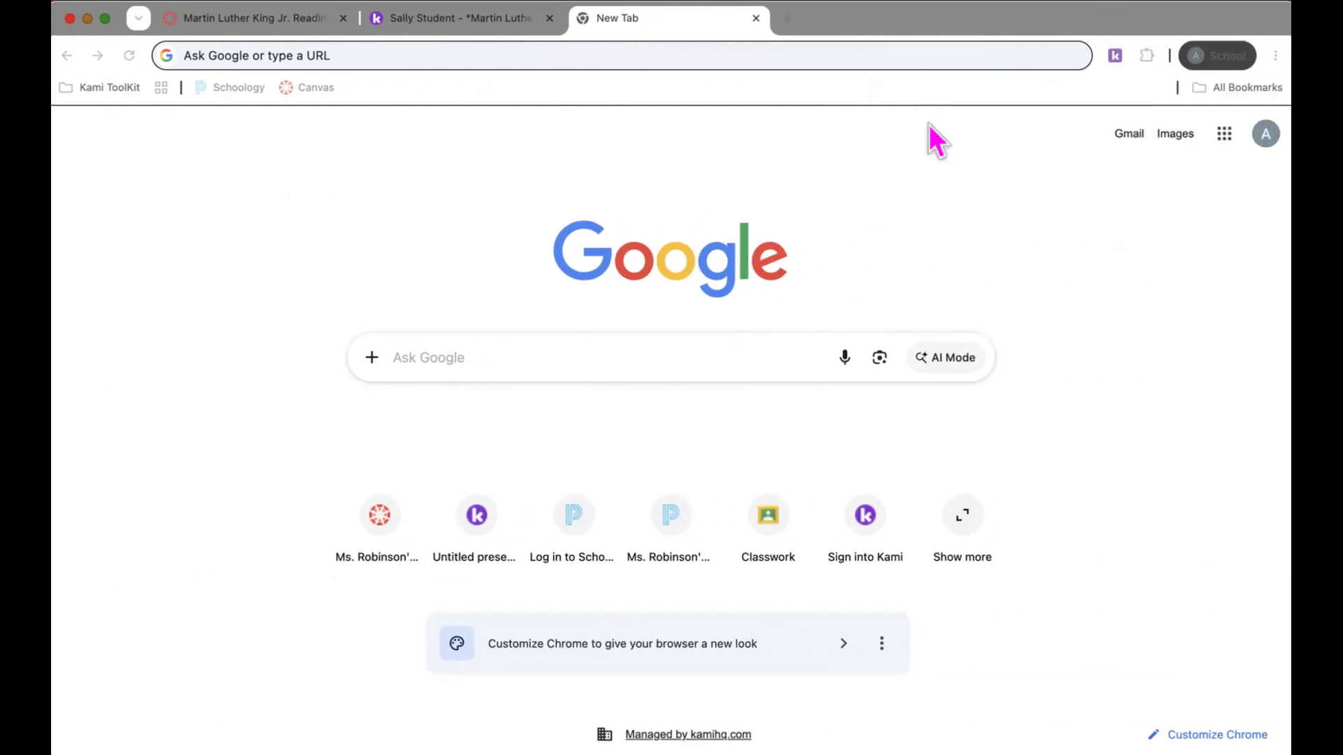
left_click(520, 56)
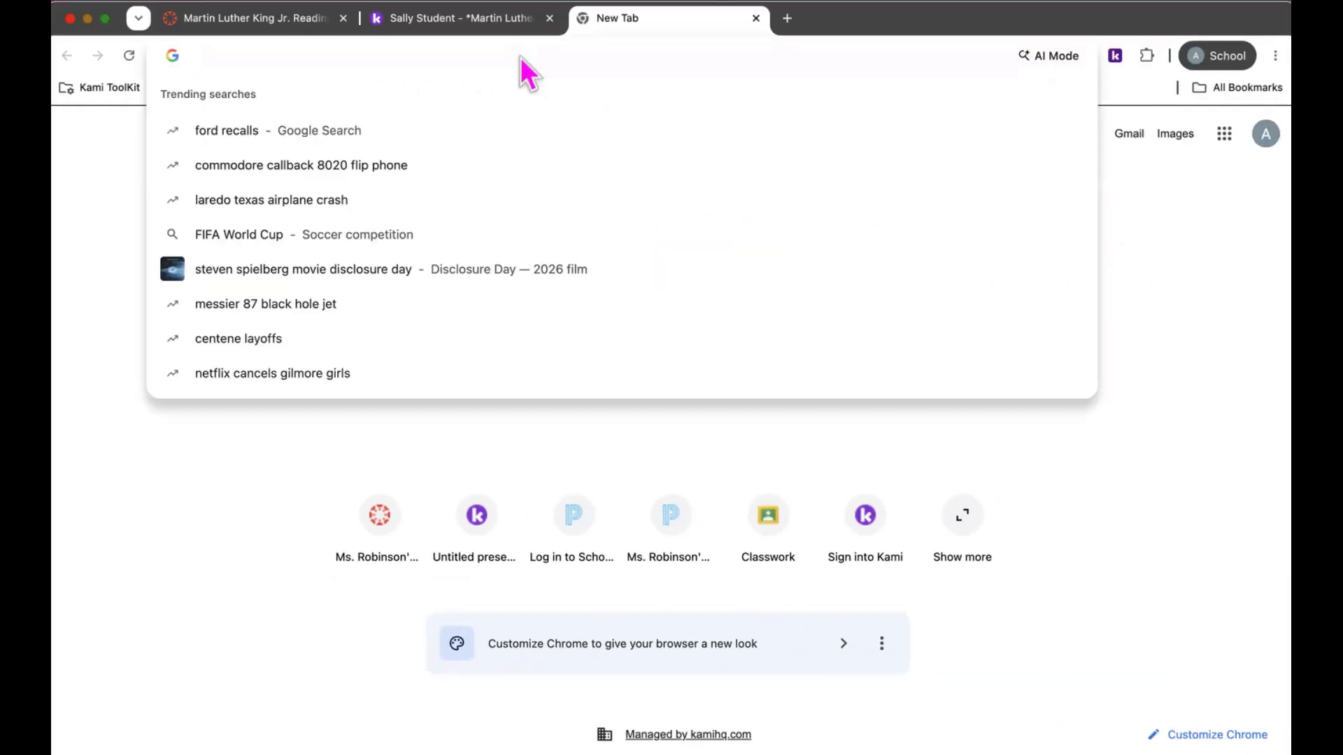
key("super+v")
key("Return")
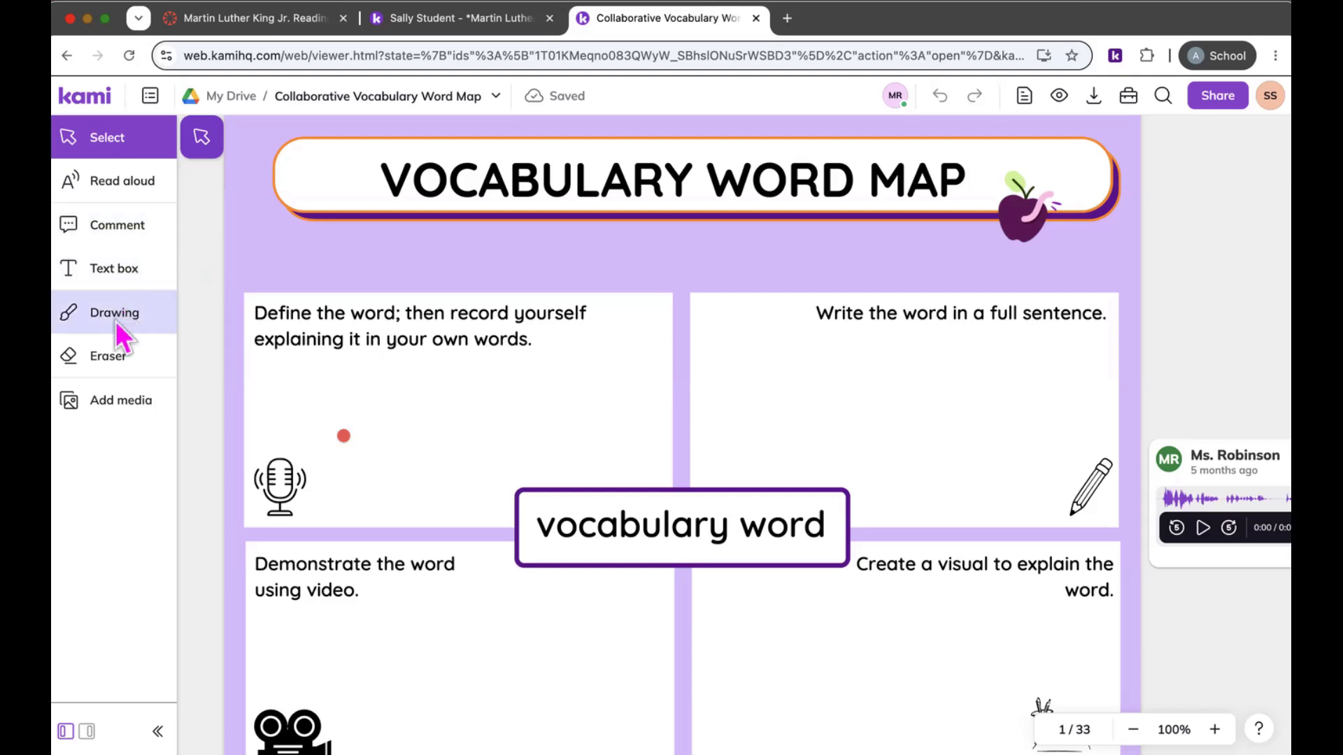
left_click(117, 399)
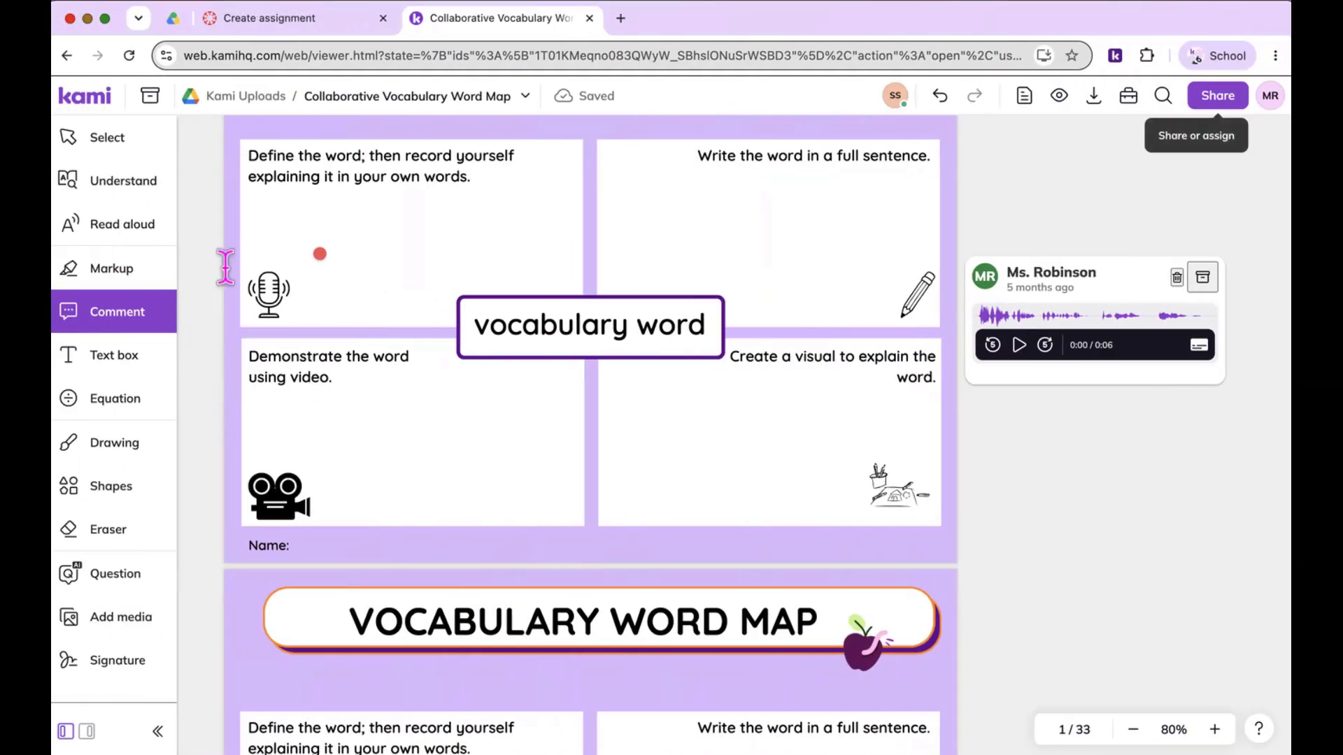
Step: Return to the Canvas assignment in the teacher's window and open Feature Control for the Martin Luther King Jr. file to review its class settings
left_click(247, 34)
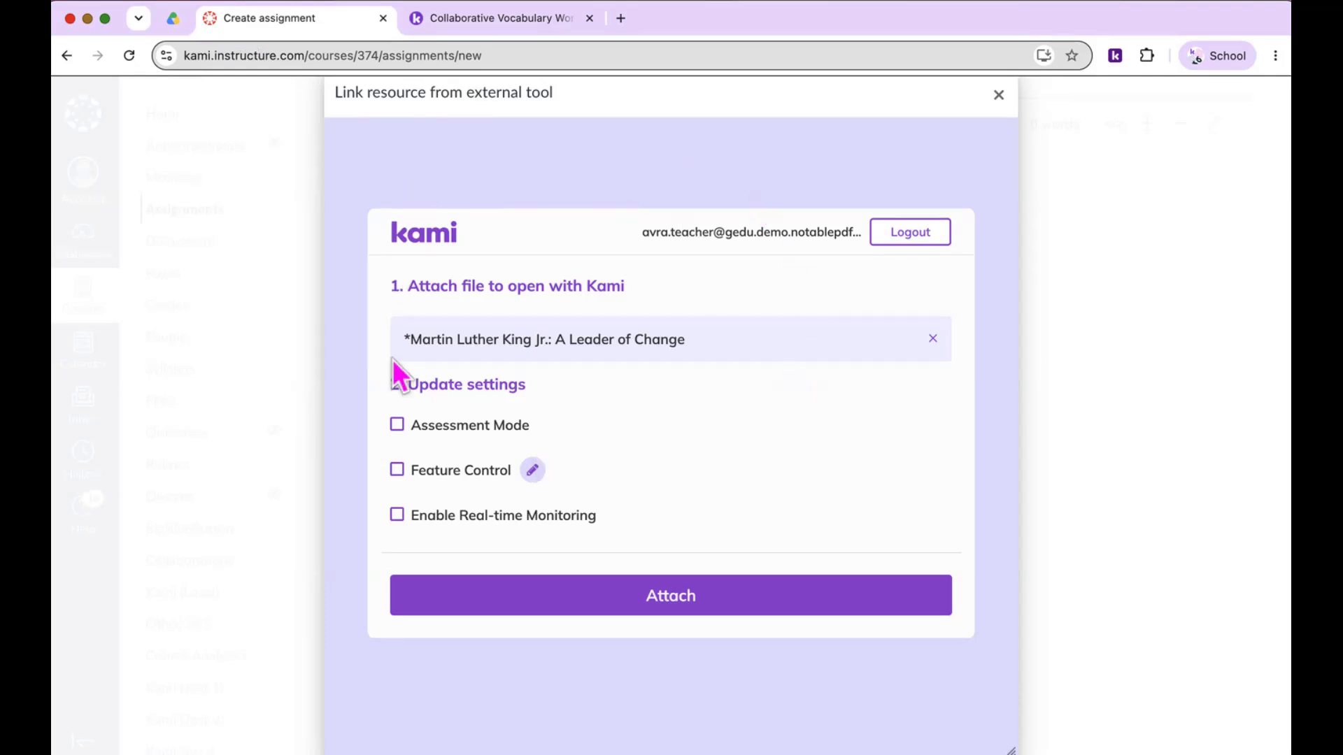
scroll(393, 360, "down", 2)
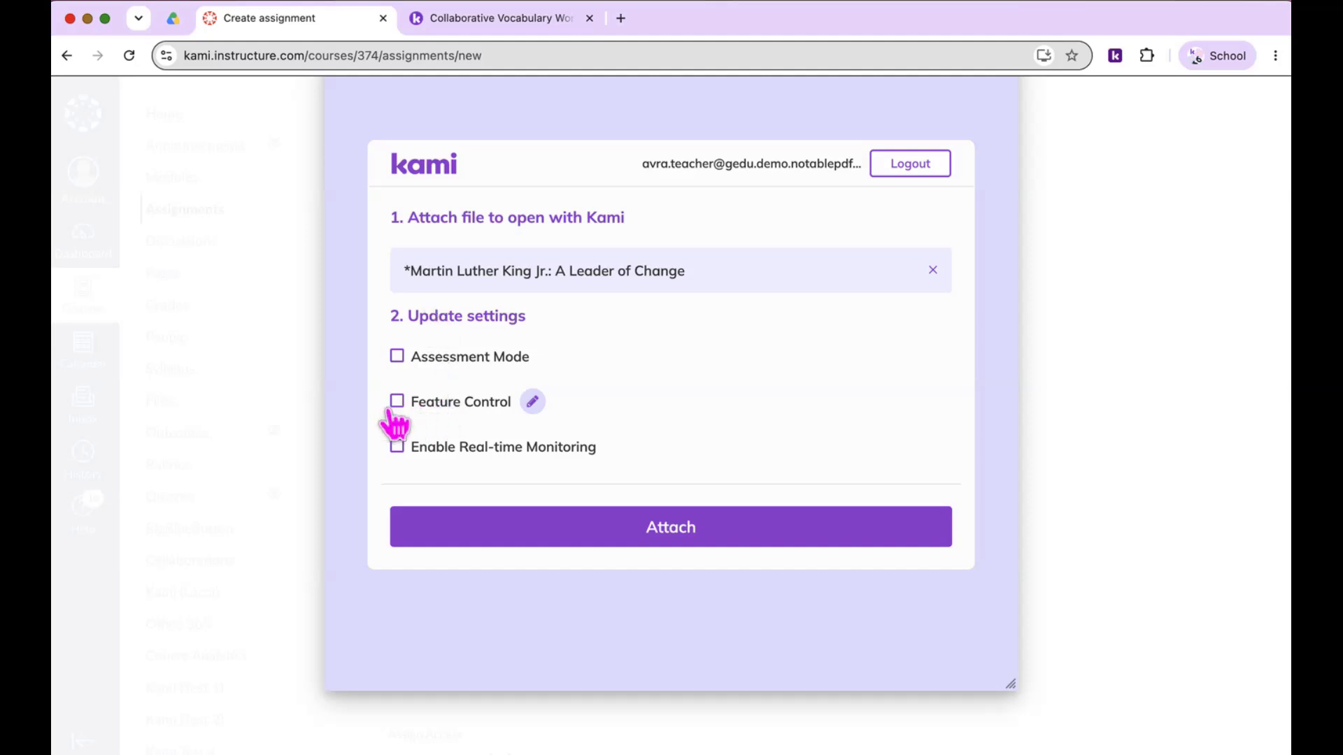
left_click(478, 406)
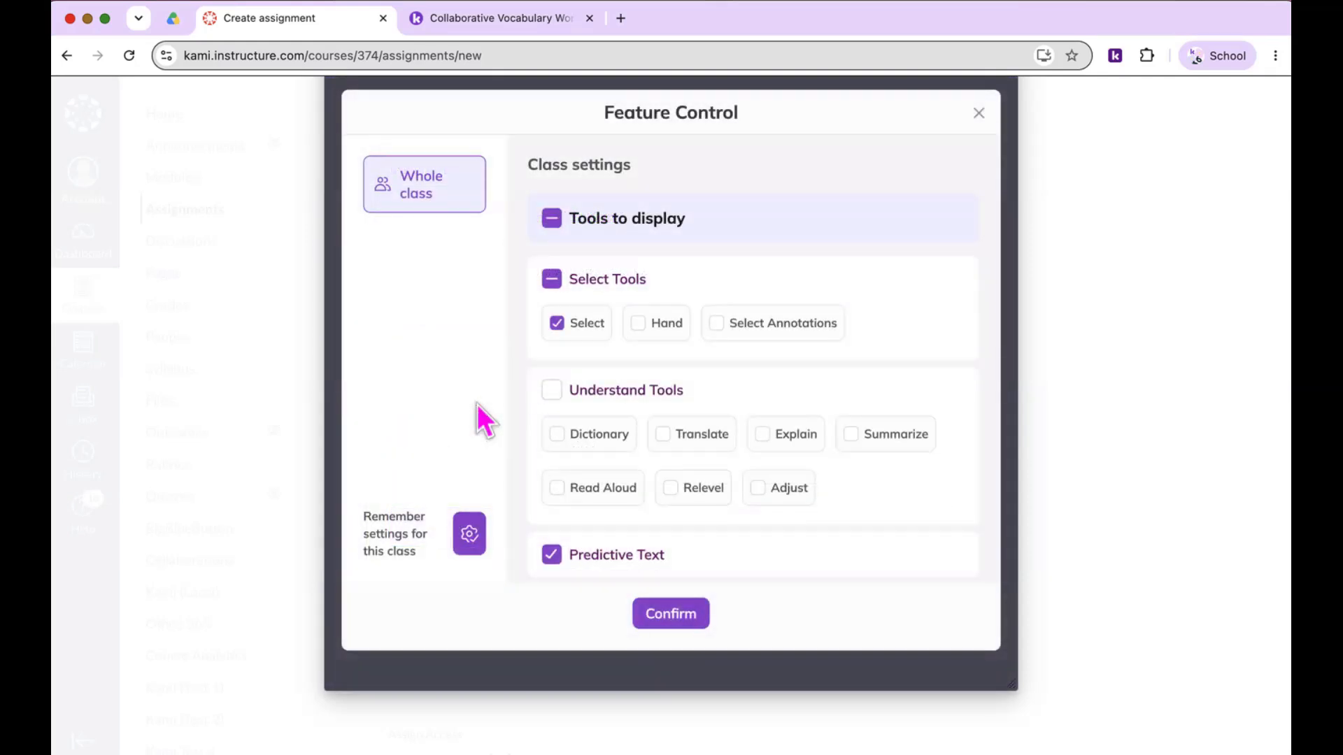
scroll(670, 372, "down", 10)
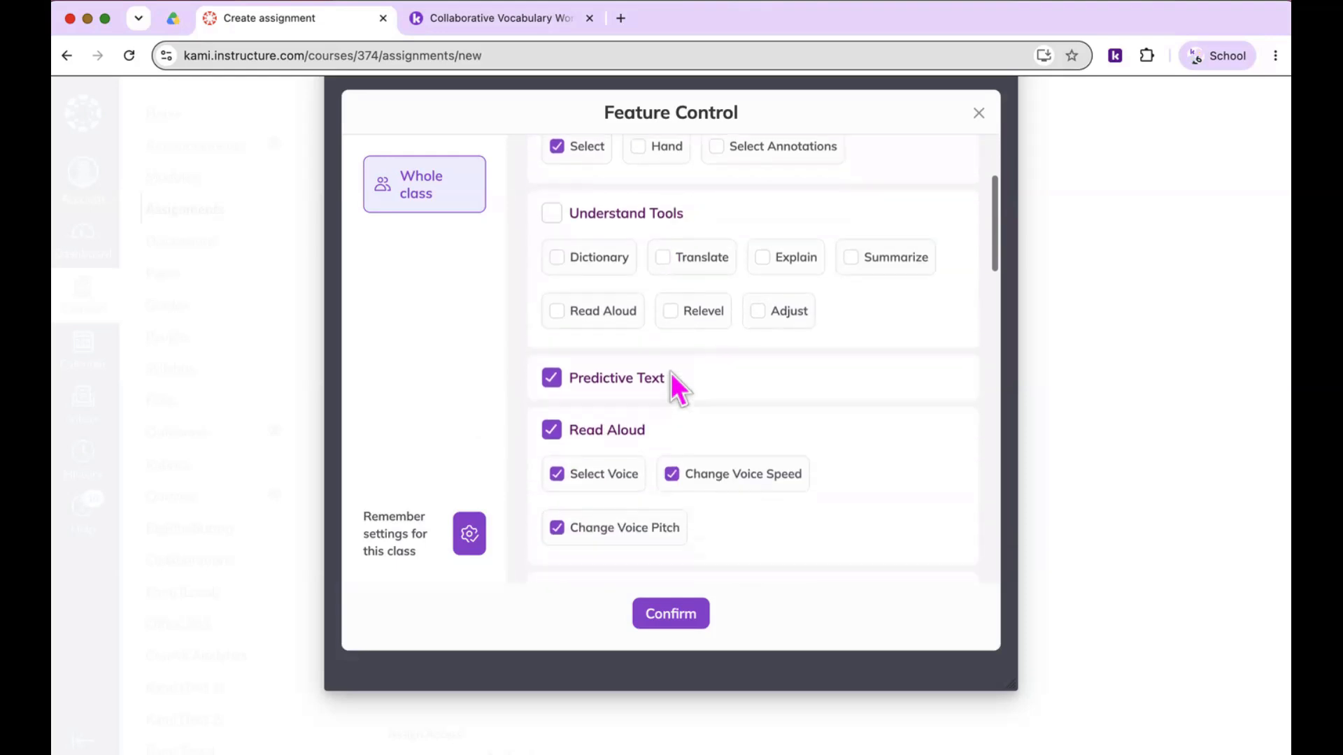
scroll(670, 372, "down", 10)
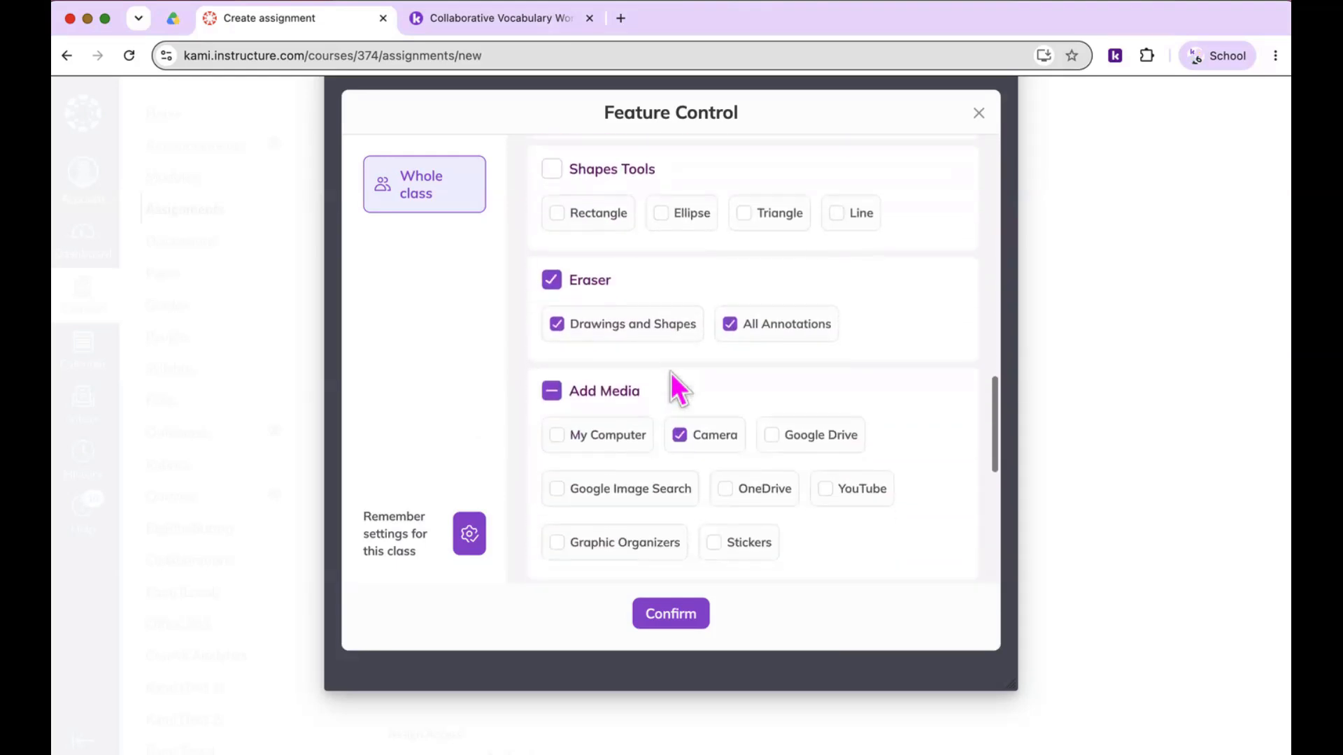
scroll(670, 372, "up", 20)
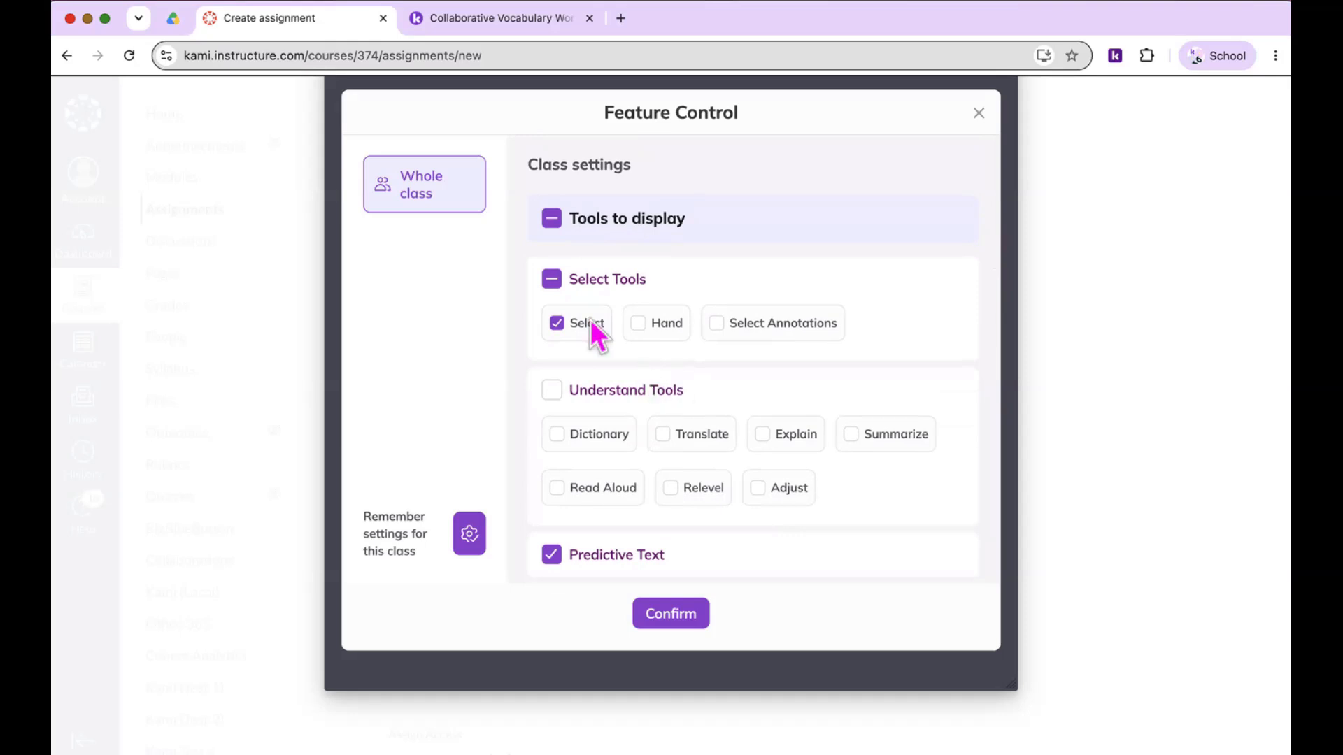
Step: Enable all tools to display except Select, confirm the Feature Control settings, and attach the file to the assignment
left_click(552, 220)
left_click(552, 220)
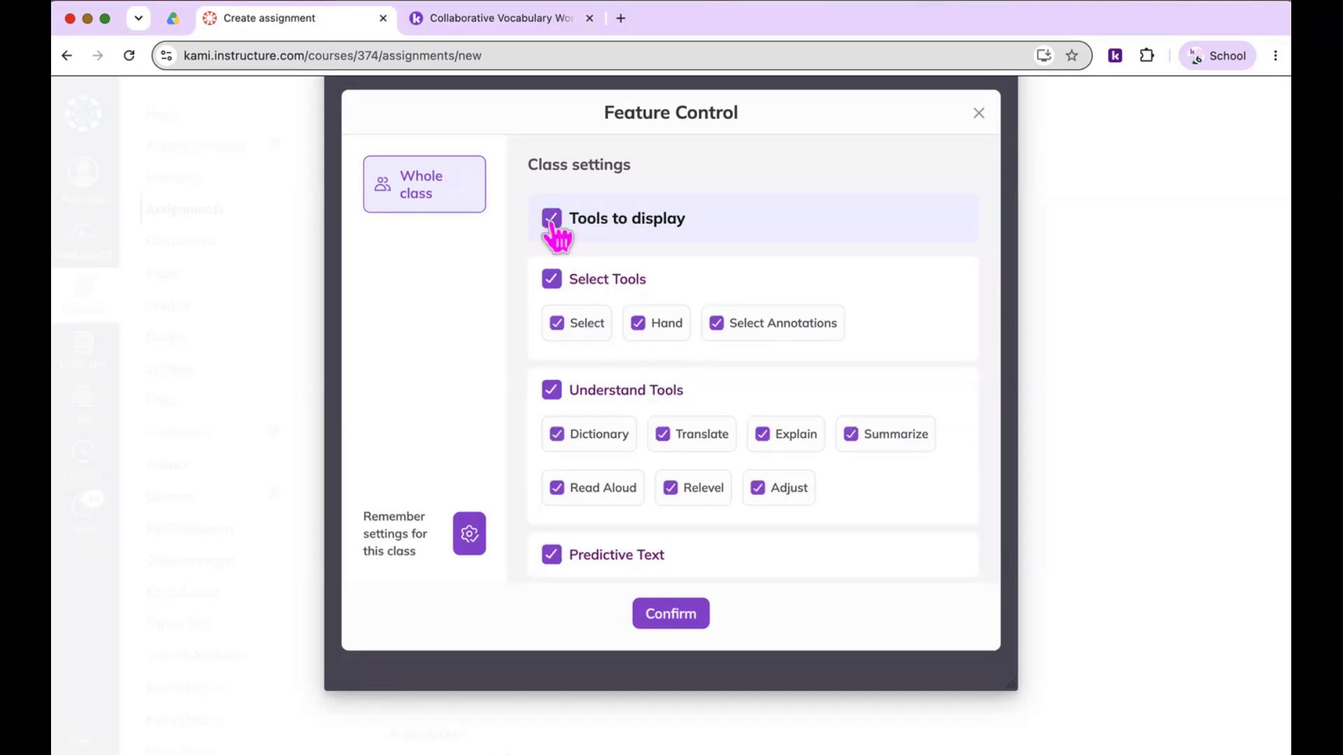
left_click(552, 220)
left_click(552, 221)
left_click(558, 324)
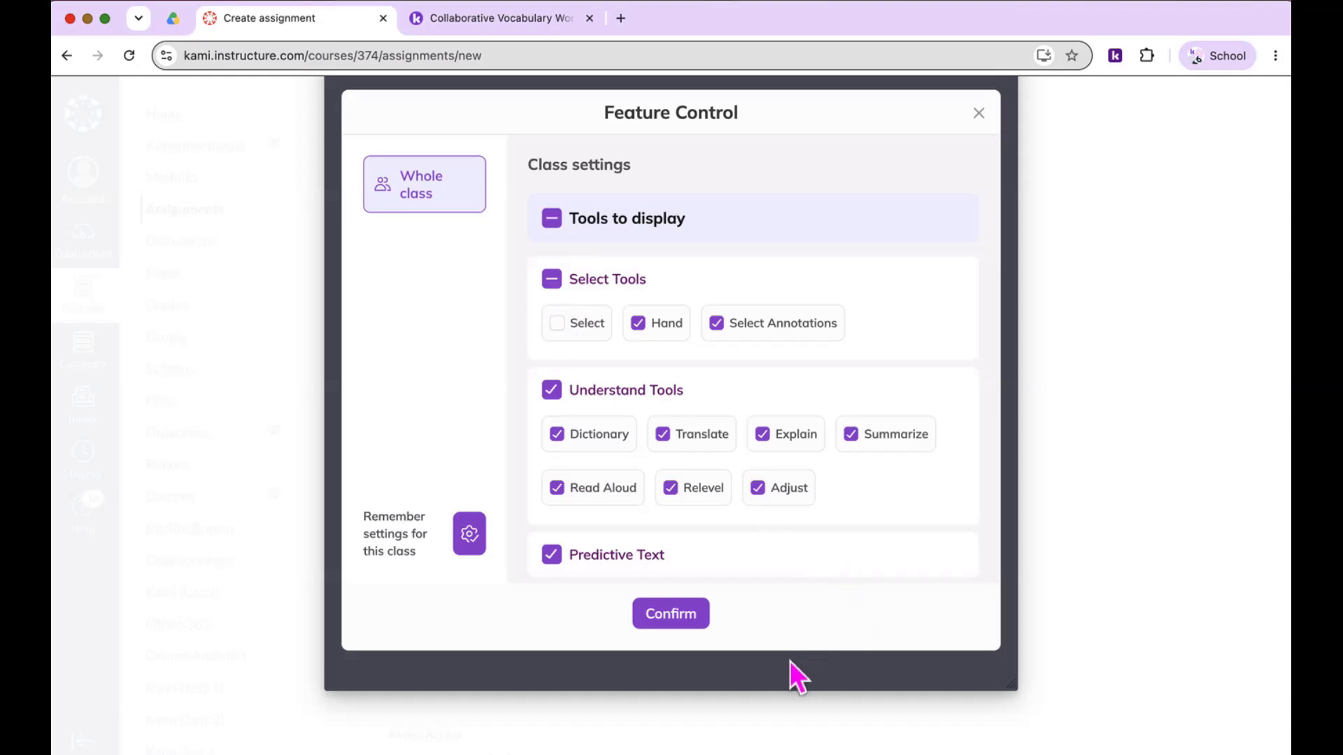
scroll(786, 664, "down", 3)
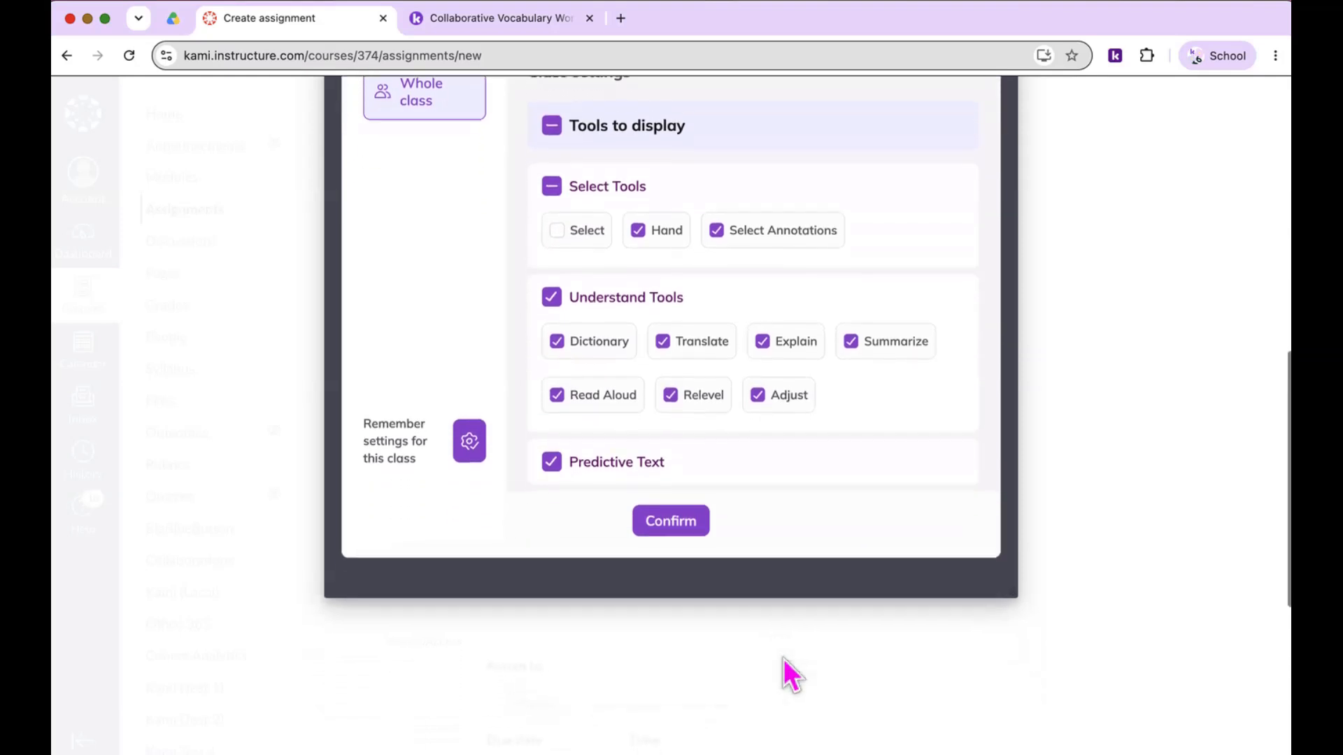
left_click(672, 514)
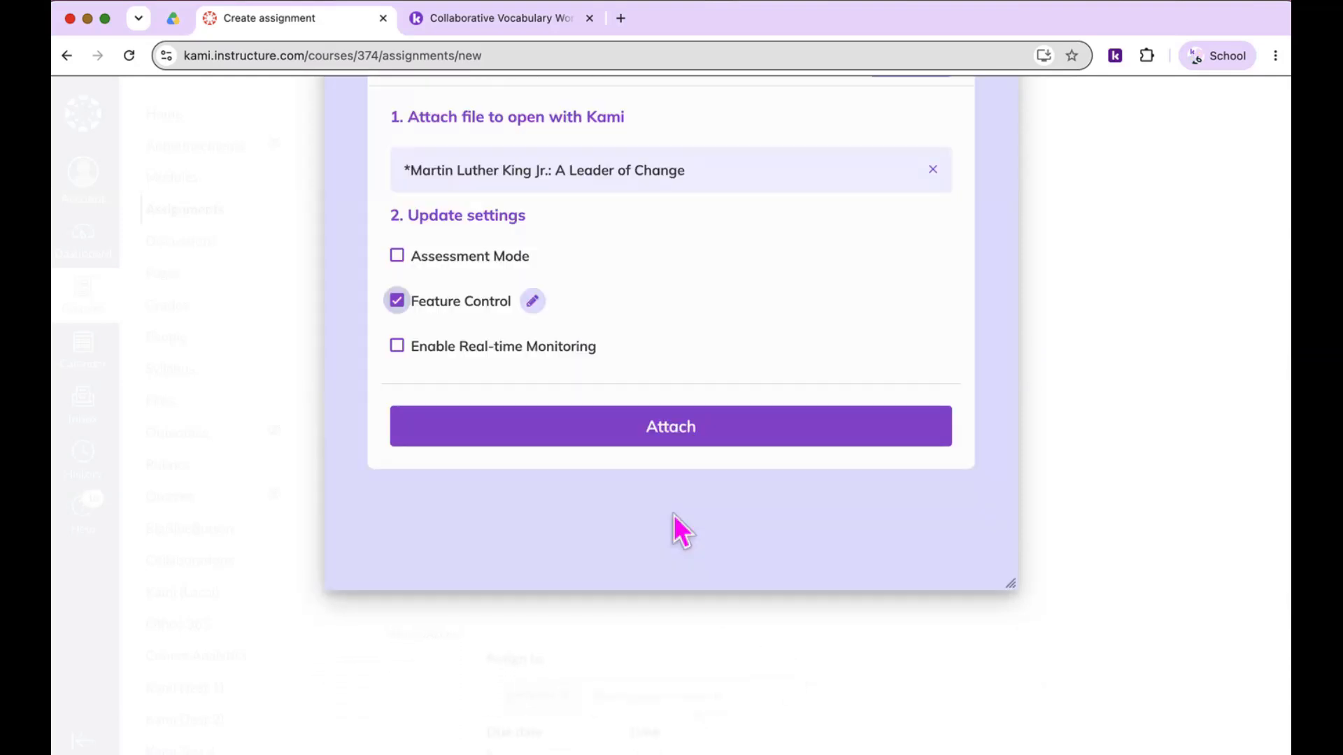
left_click(682, 430)
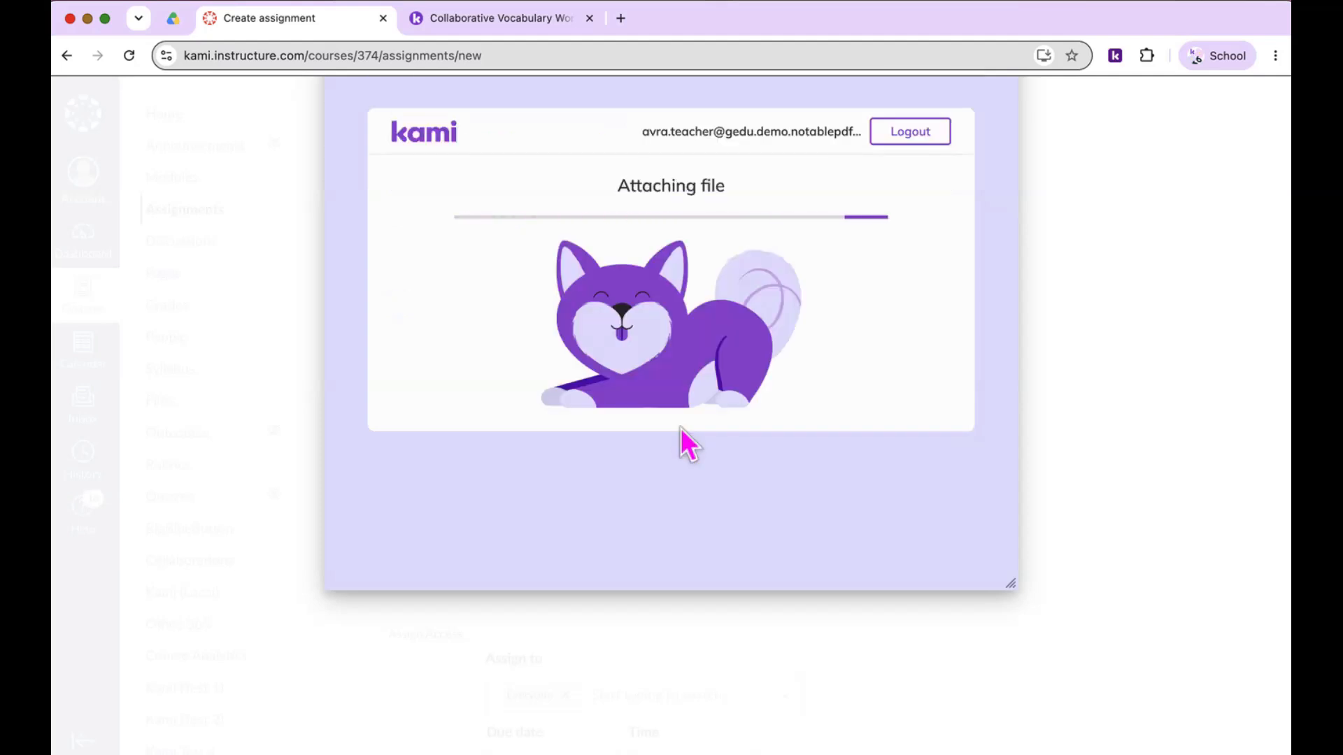